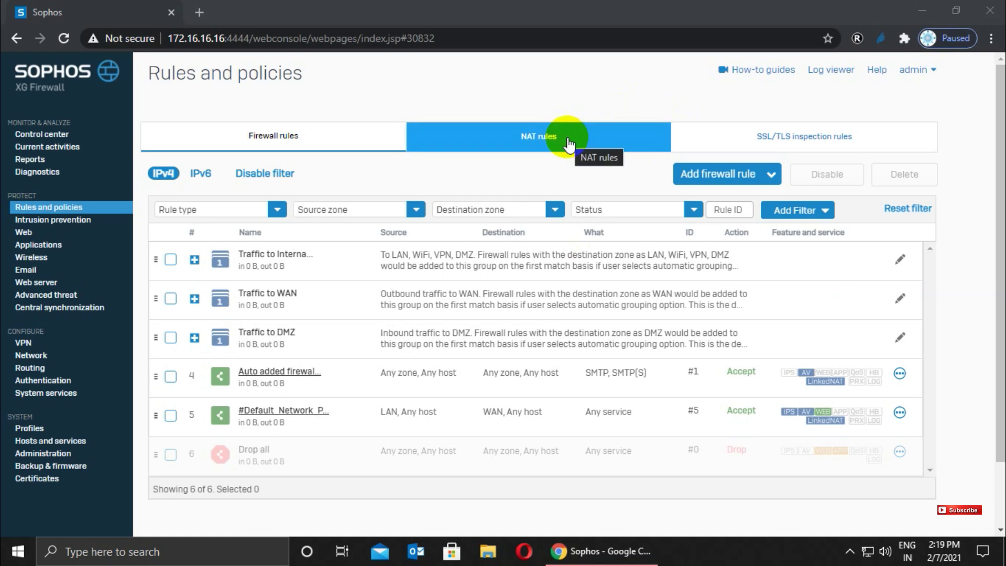
{"action": "left_click", "coordinate": [234, 139]}
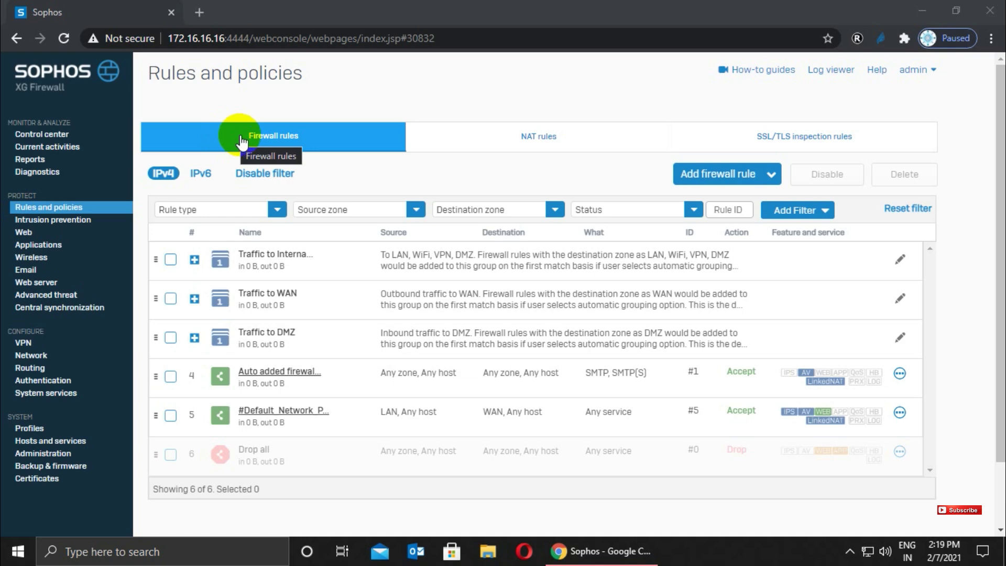
{"action": "left_click", "coordinate": [525, 137]}
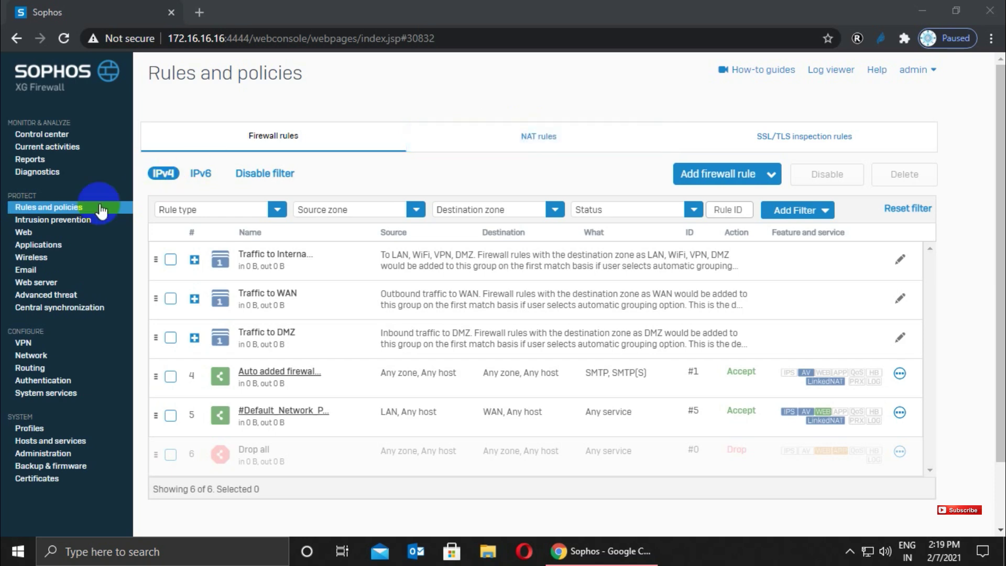
Start a new firewall rule from the IPv4 firewall rules under Rules and policies.
{"action": "left_click", "coordinate": [50, 212]}
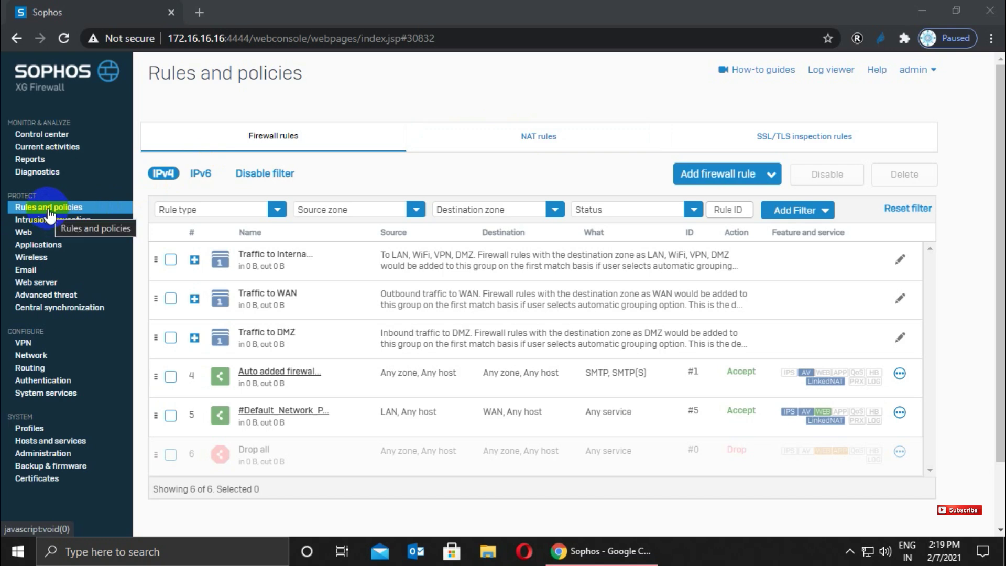
{"action": "left_click", "coordinate": [301, 135]}
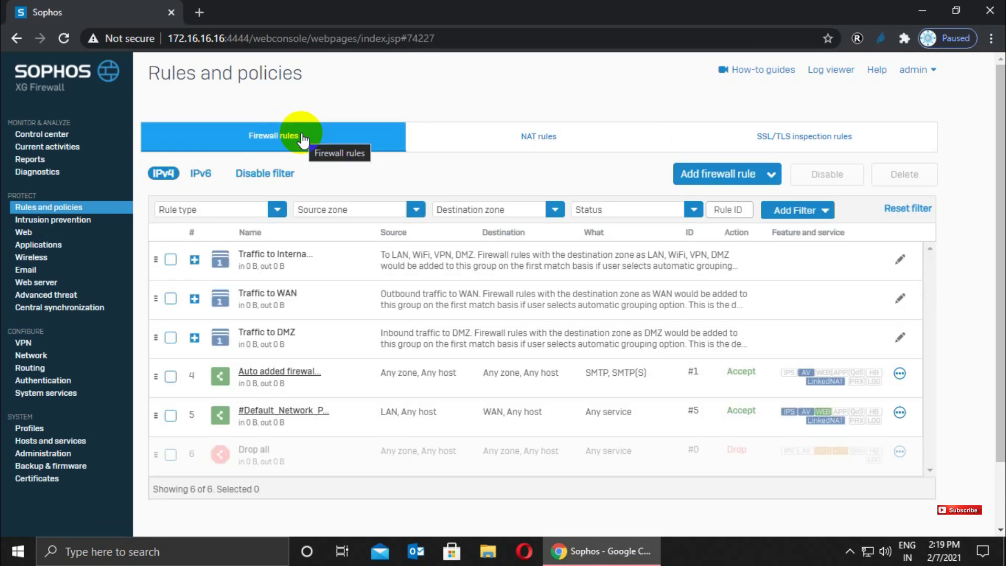
{"action": "left_click", "coordinate": [709, 183]}
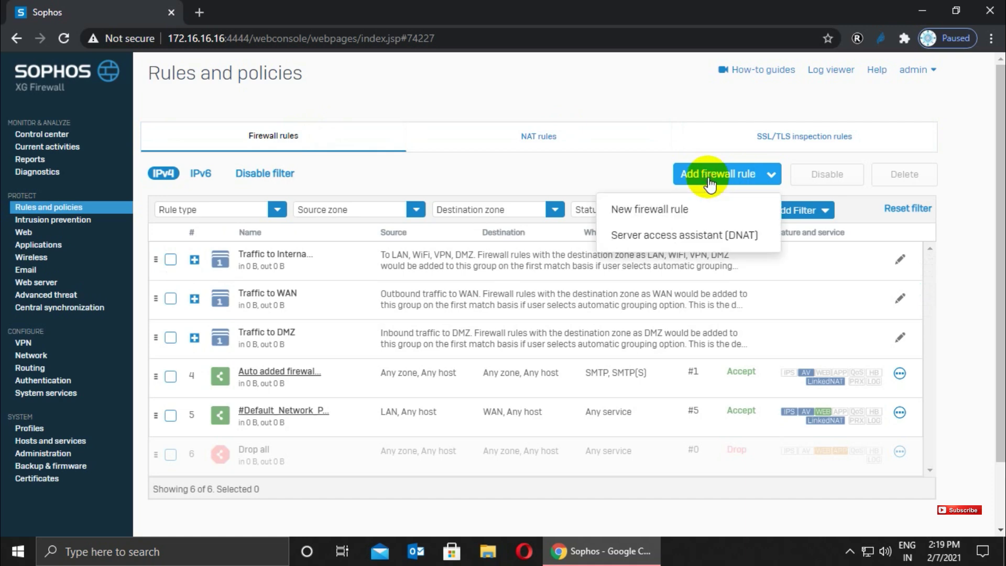
{"action": "left_click", "coordinate": [655, 209]}
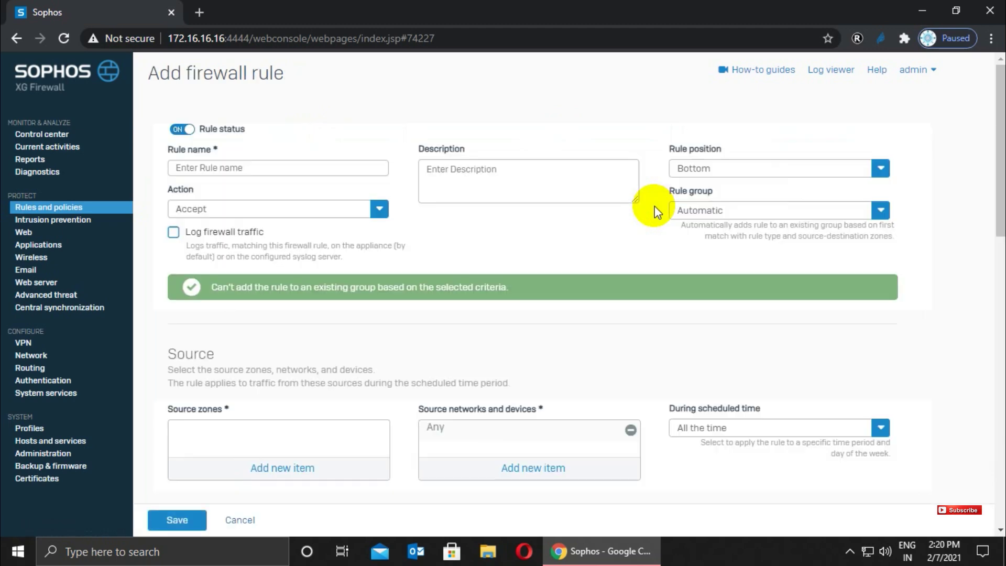
Name the rule "WAN TO LAN Webserver" and give it the description "test".
{"action": "left_click", "coordinate": [293, 167]}
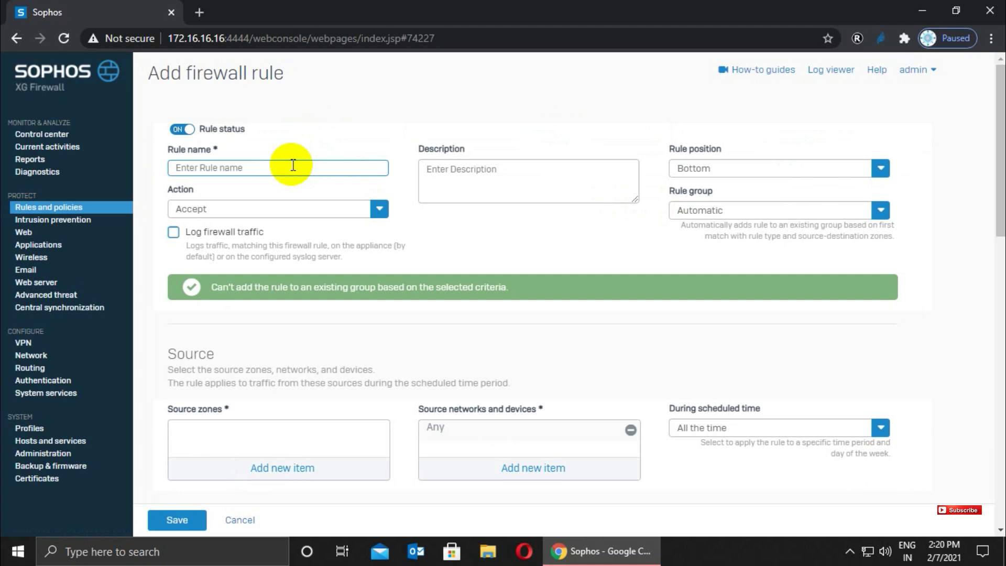
{"action": "type", "text": "WAN TO LAN Webserver"}
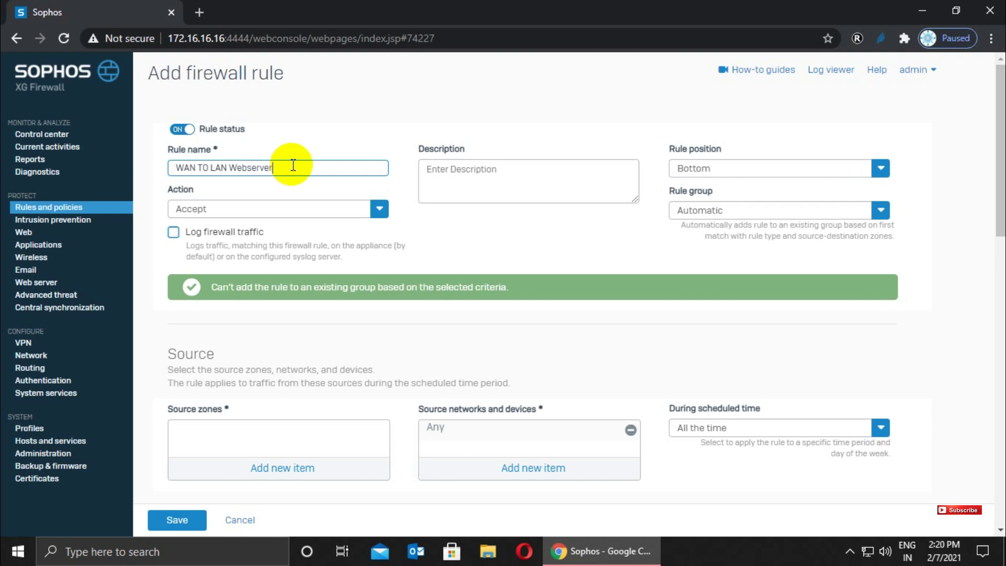
{"action": "left_click", "coordinate": [439, 180]}
{"action": "type", "text": "test"}
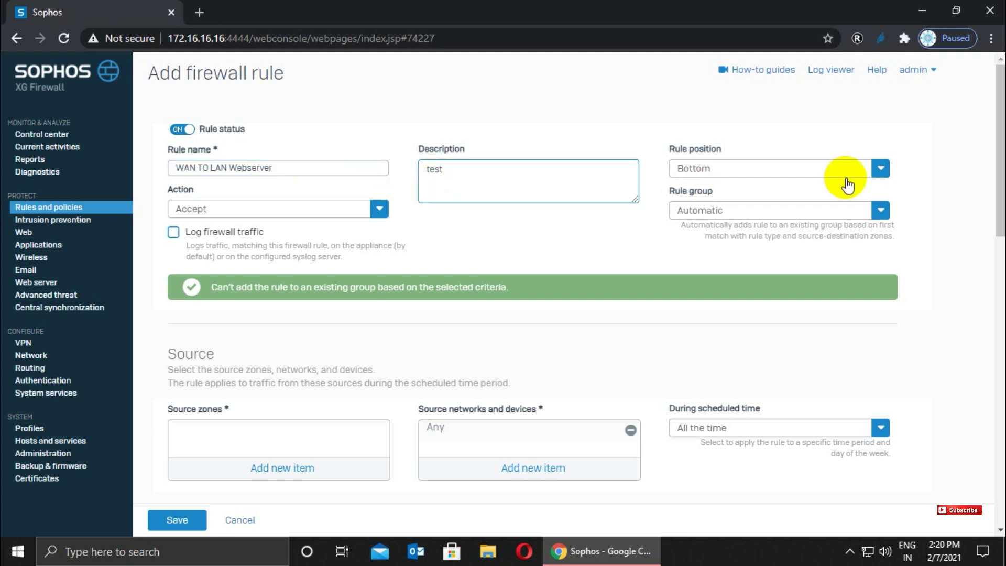
Set the rule position to Top, enable logging of firewall traffic, and set the rule group to None.
{"action": "left_click", "coordinate": [822, 171]}
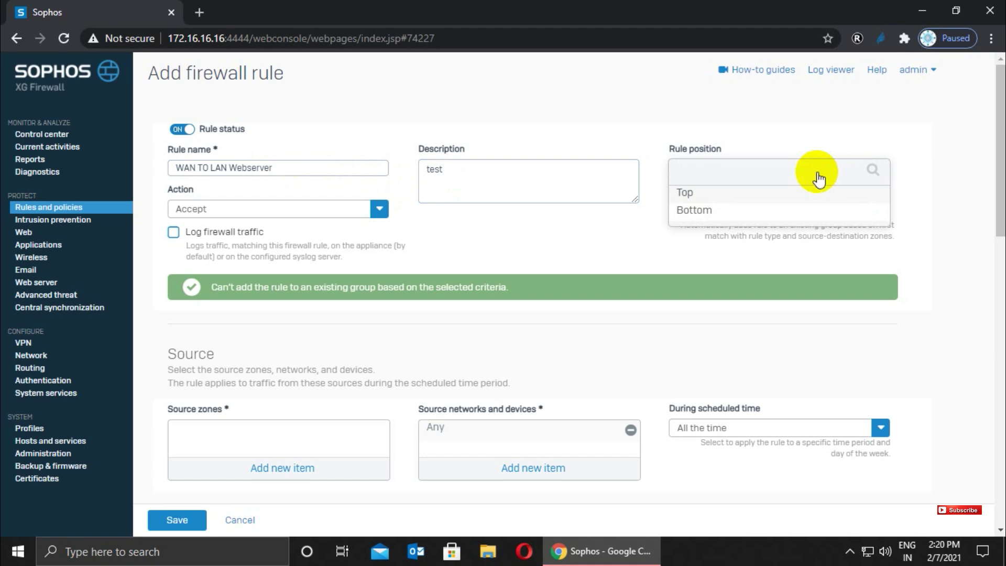
{"action": "left_click", "coordinate": [706, 195]}
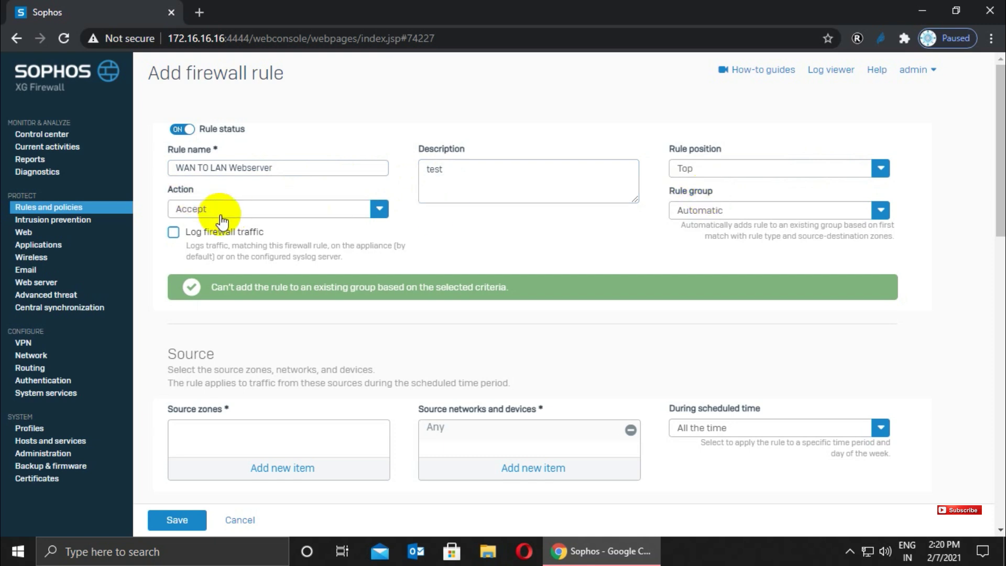
{"action": "left_click", "coordinate": [173, 233]}
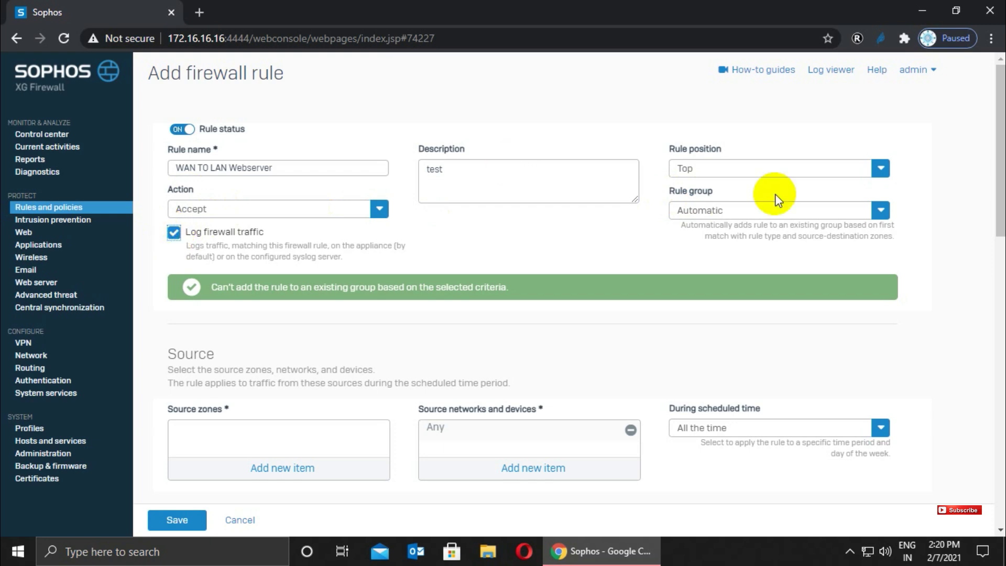
{"action": "left_click", "coordinate": [738, 212]}
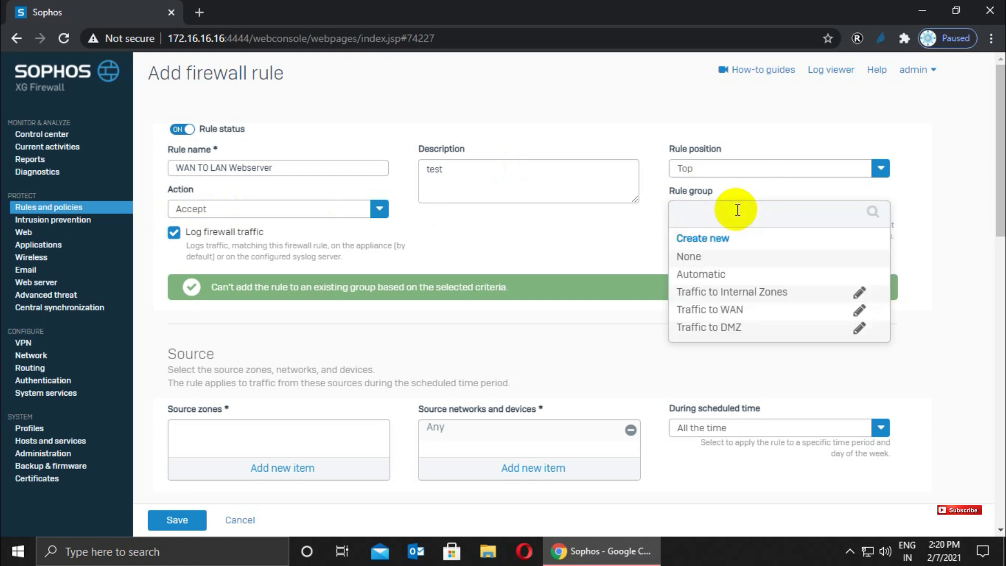
{"action": "left_click", "coordinate": [688, 257]}
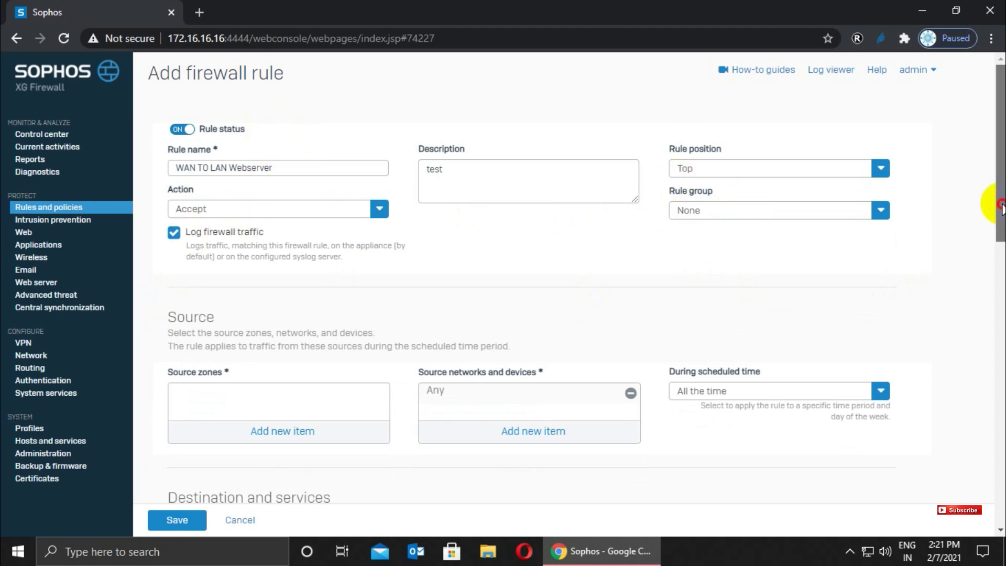
Add WAN as the rule's source zone.
{"action": "scroll", "coordinate": [1002, 233], "scroll_direction": "down", "scroll_amount": 1}
{"action": "left_click_drag", "start_coordinate": [1001, 233], "coordinate": [1001, 253]}
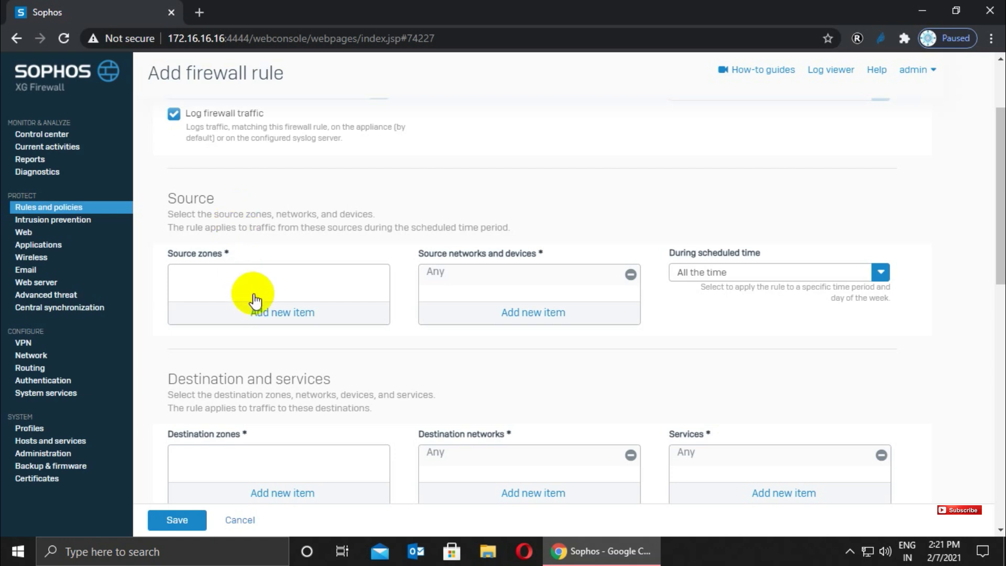
{"action": "left_click", "coordinate": [265, 314]}
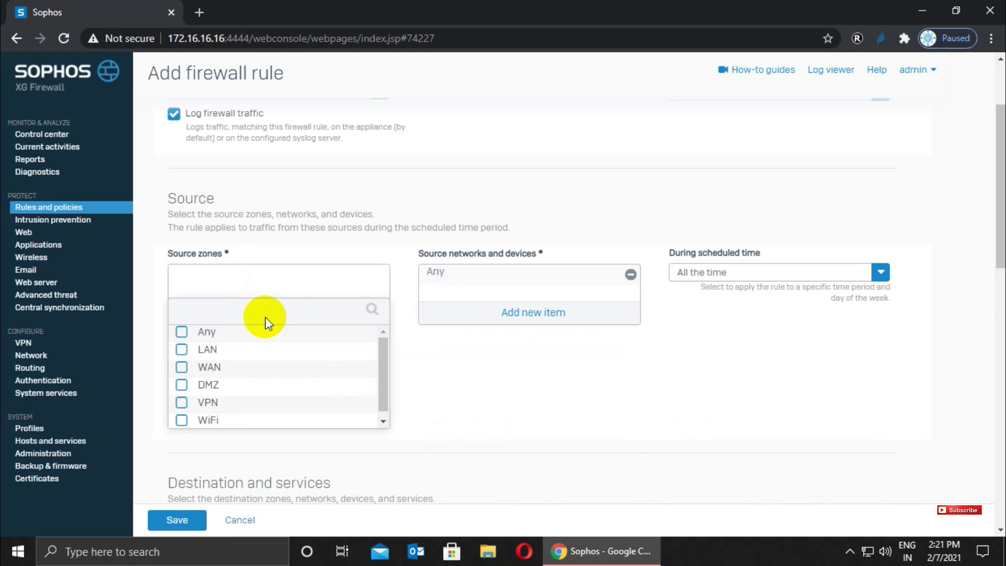
{"action": "left_click", "coordinate": [182, 366]}
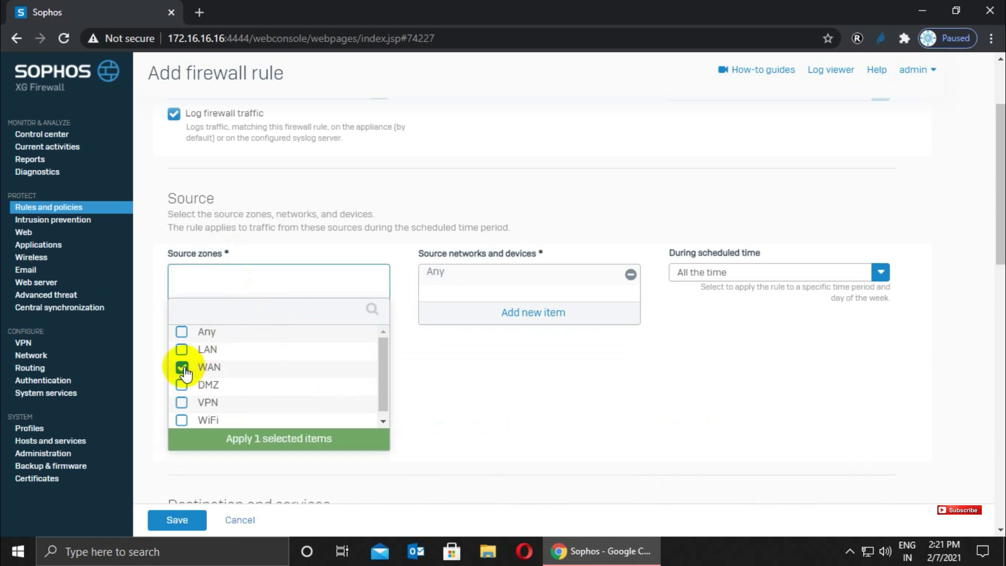
{"action": "left_click", "coordinate": [246, 443]}
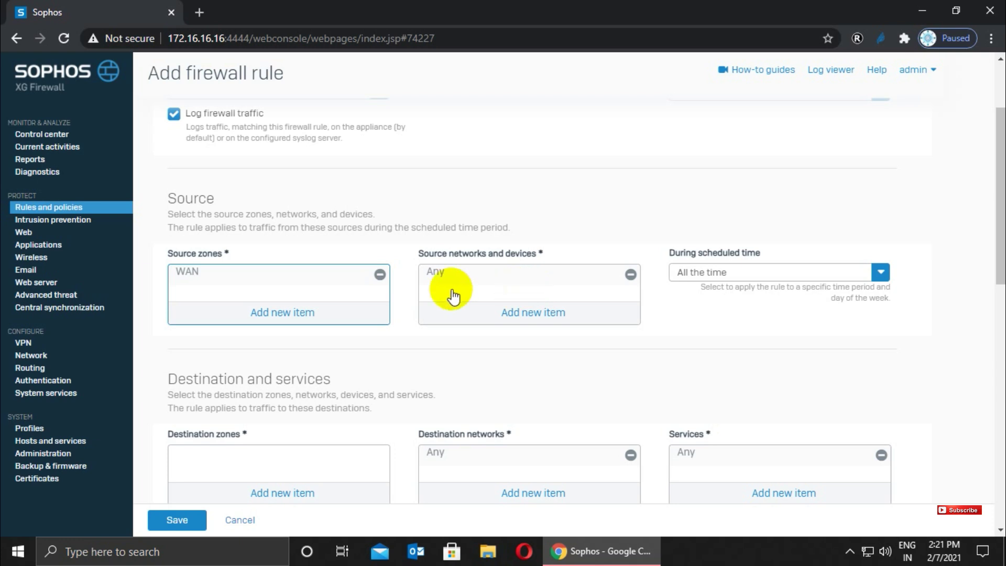
Replace Any with the country India in the rule's source networks and devices.
{"action": "left_click", "coordinate": [630, 275]}
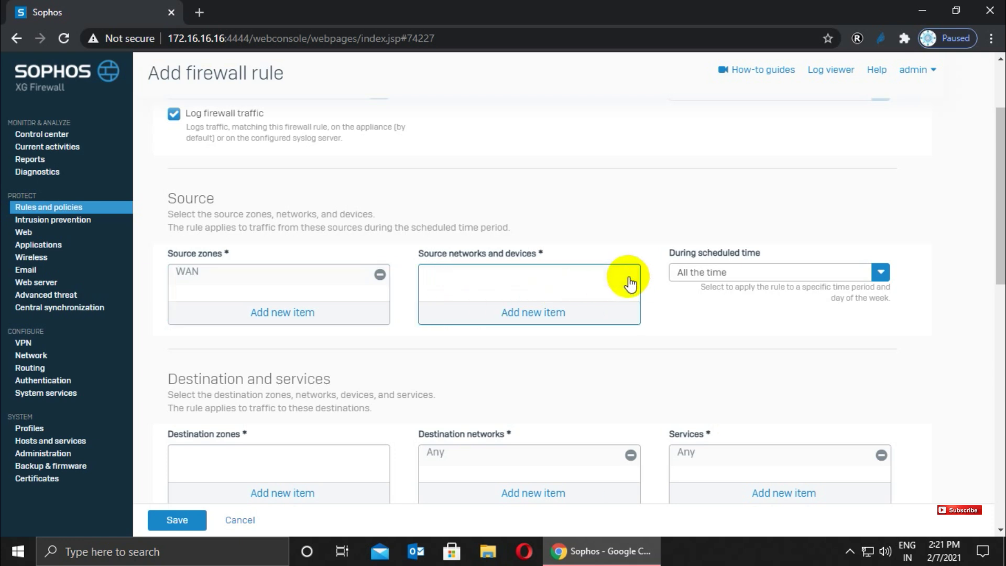
{"action": "left_click", "coordinate": [531, 314]}
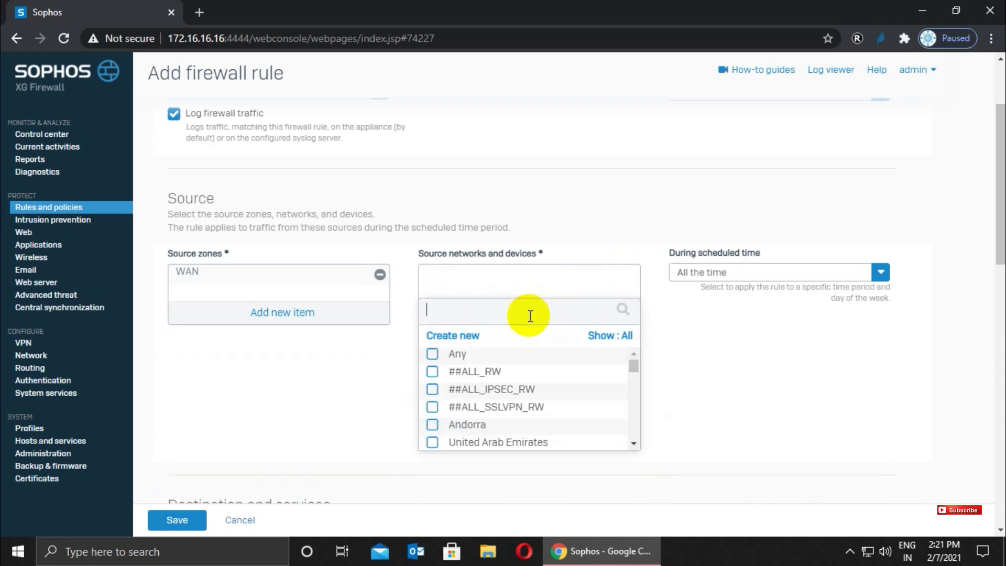
{"action": "type", "text": "inda"}
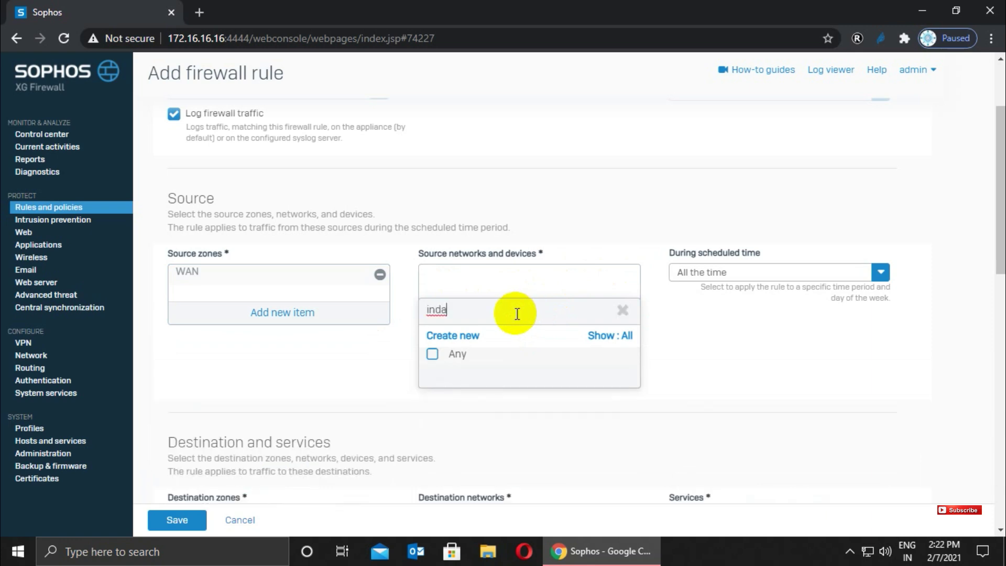
{"action": "key", "text": "BackSpace"}
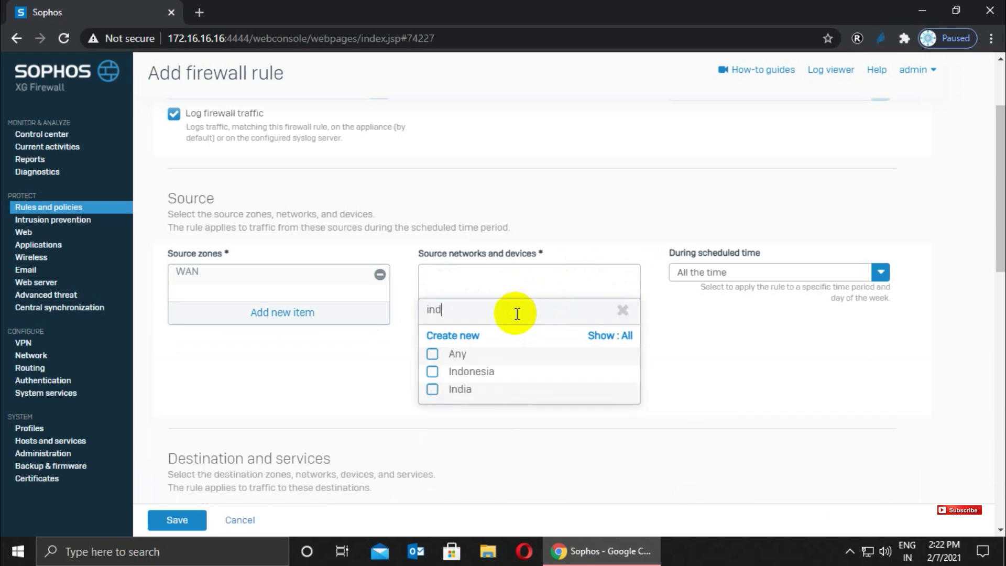
{"action": "left_click", "coordinate": [433, 391]}
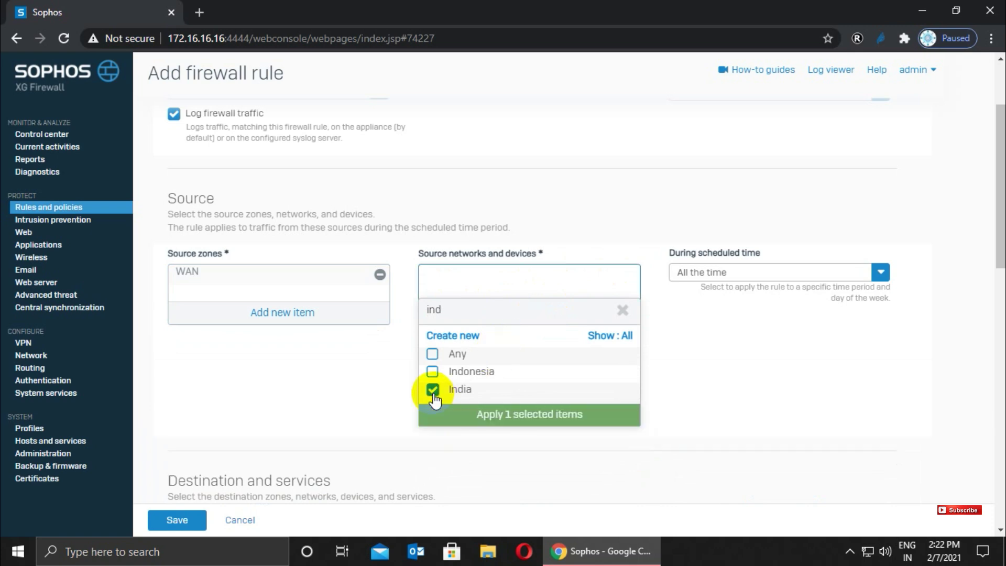
{"action": "left_click", "coordinate": [484, 412]}
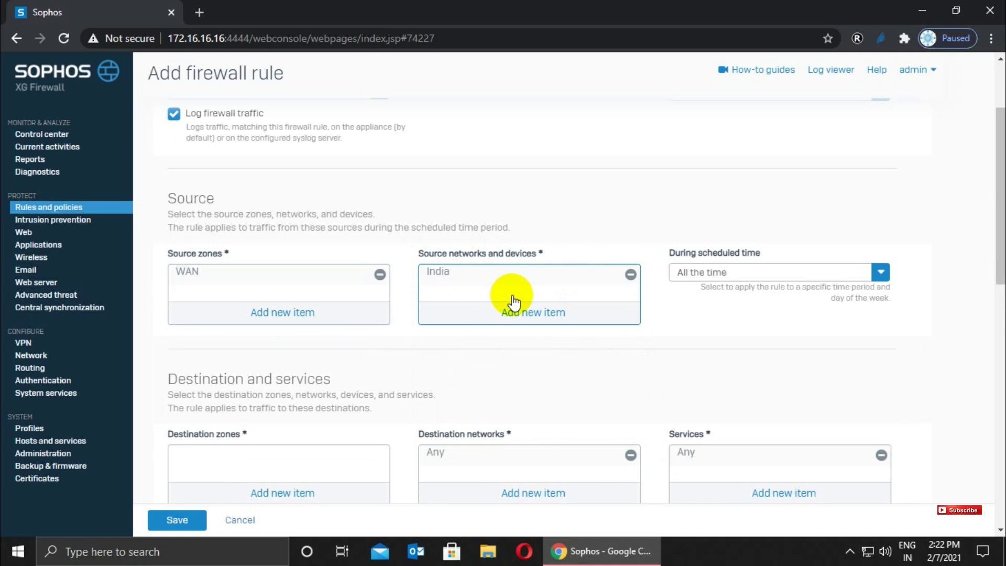
Replace India with Any in the source networks and devices, and select All the time as the scheduled time.
{"action": "left_click", "coordinate": [630, 275]}
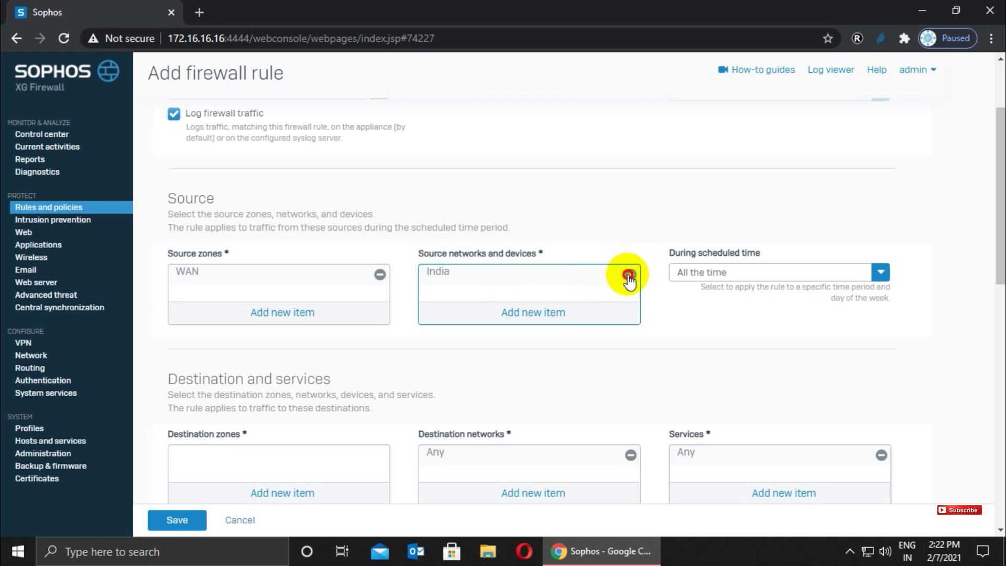
{"action": "left_click", "coordinate": [542, 314]}
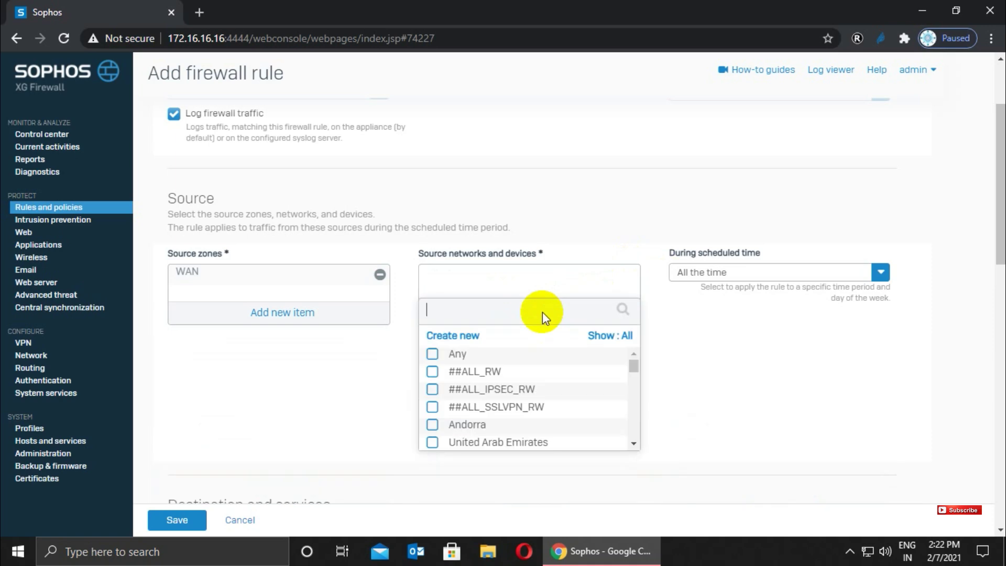
{"action": "left_click", "coordinate": [432, 354]}
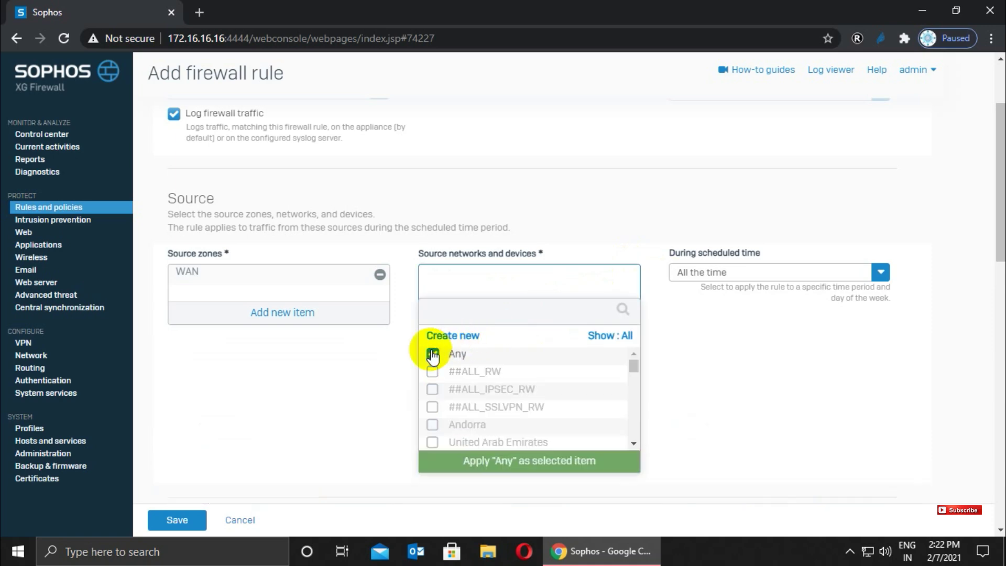
{"action": "left_click", "coordinate": [480, 464]}
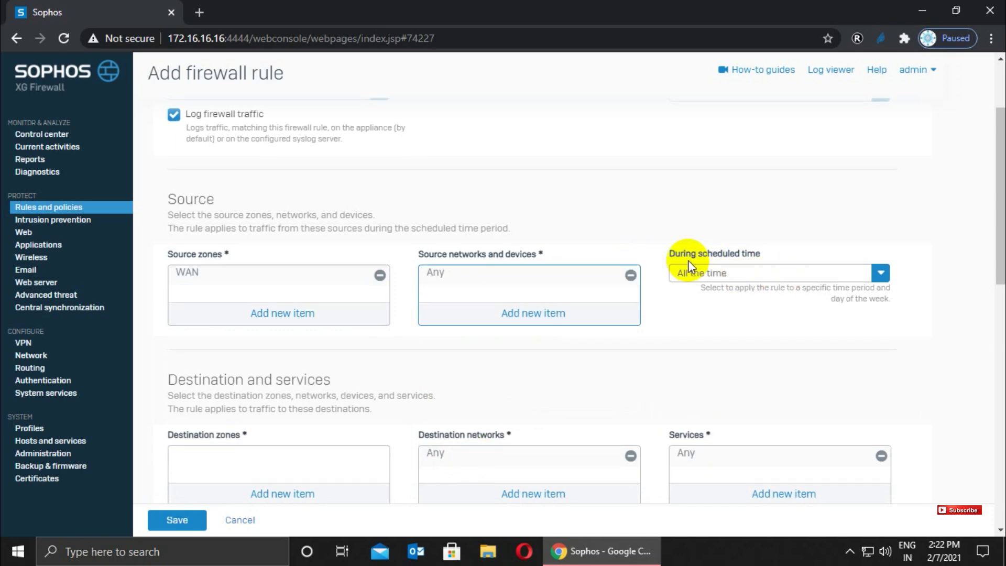
{"action": "left_click", "coordinate": [773, 277]}
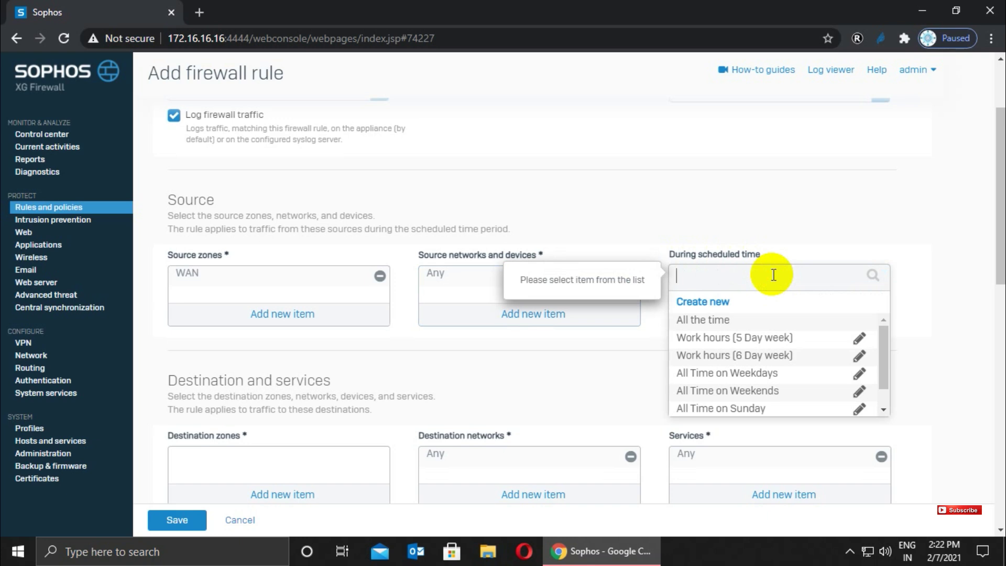
{"action": "left_click", "coordinate": [695, 320]}
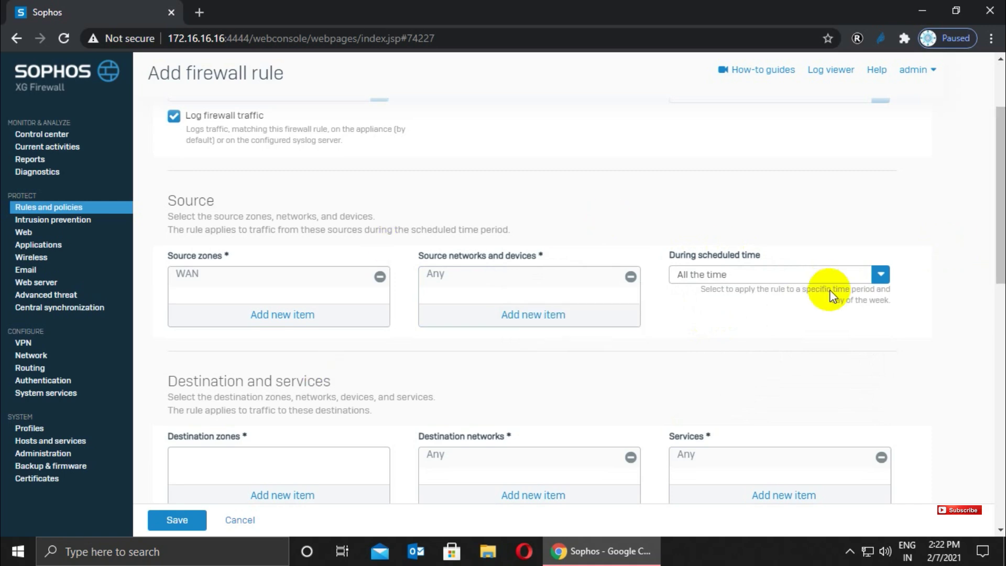
Add LAN as the rule's destination zone.
{"action": "left_click_drag", "start_coordinate": [994, 264], "coordinate": [990, 298]}
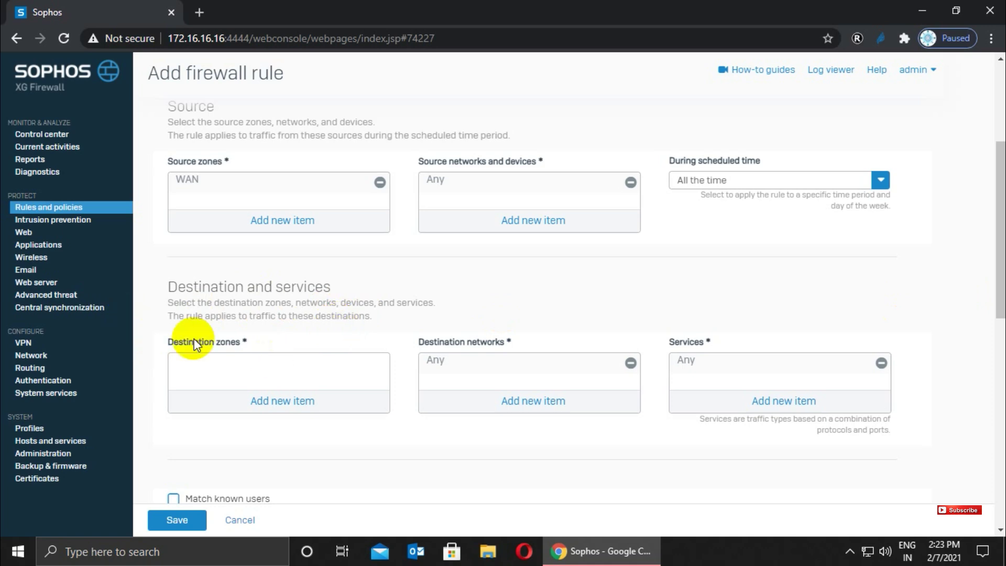
{"action": "left_click", "coordinate": [269, 407]}
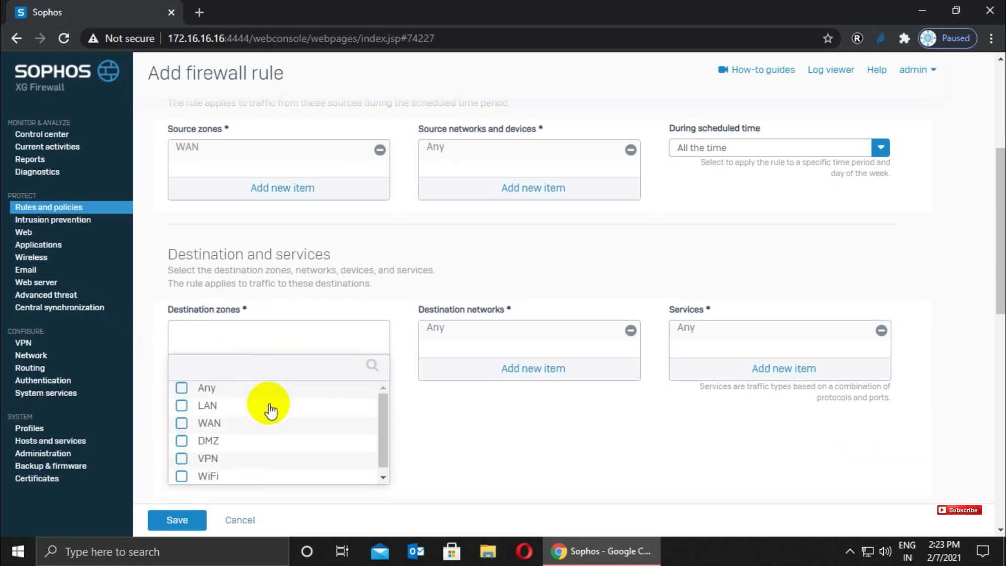
{"action": "left_click", "coordinate": [183, 407]}
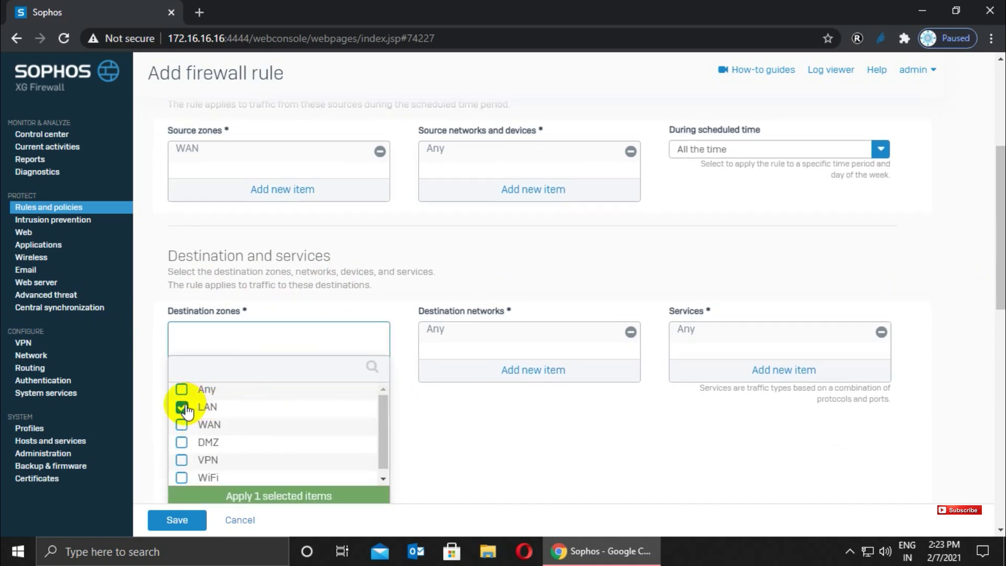
{"action": "left_click", "coordinate": [270, 496]}
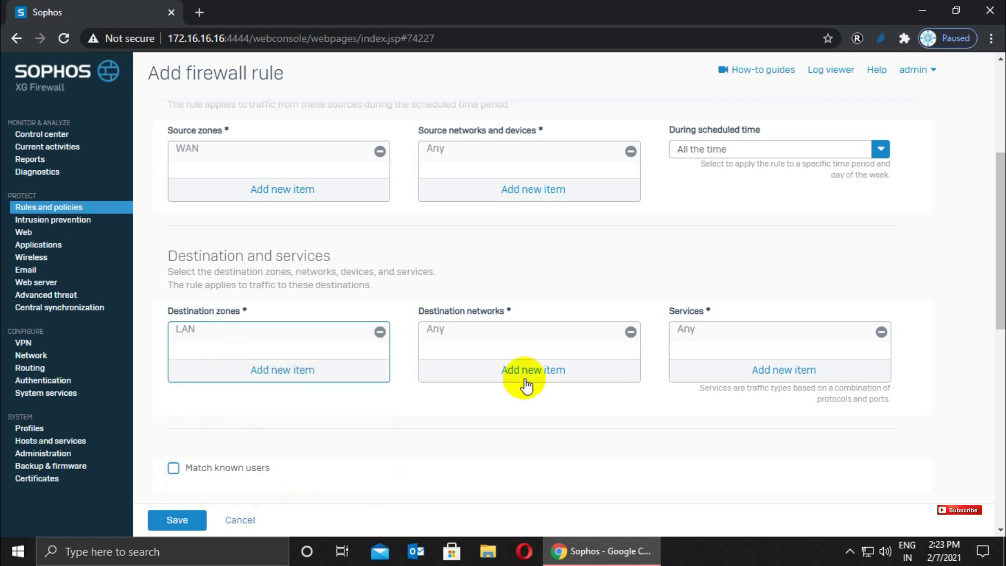
{"action": "mouse_move", "coordinate": [204, 338]}
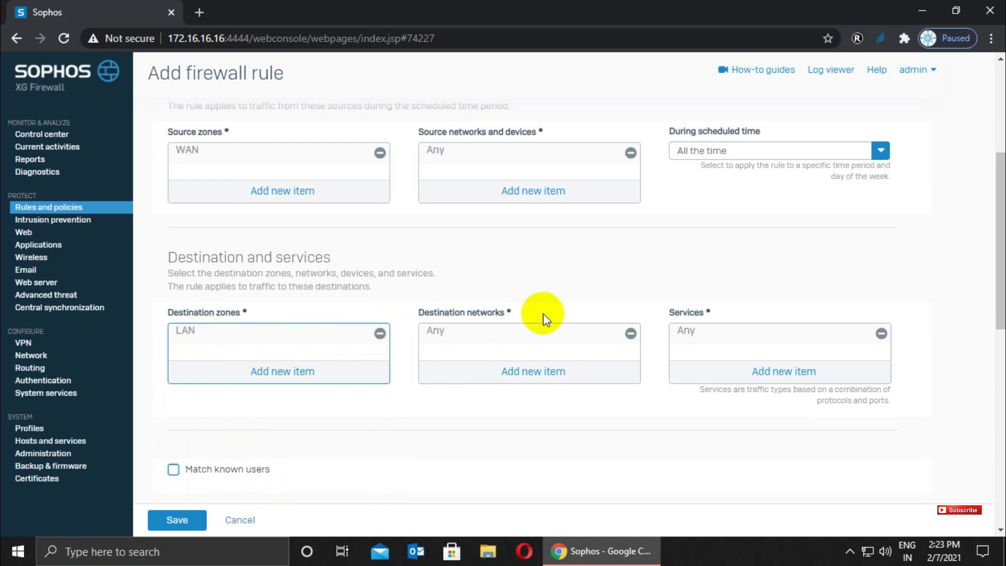
Replace Any with #PortB in the firewall rule's destination networks.
{"action": "left_click", "coordinate": [630, 334]}
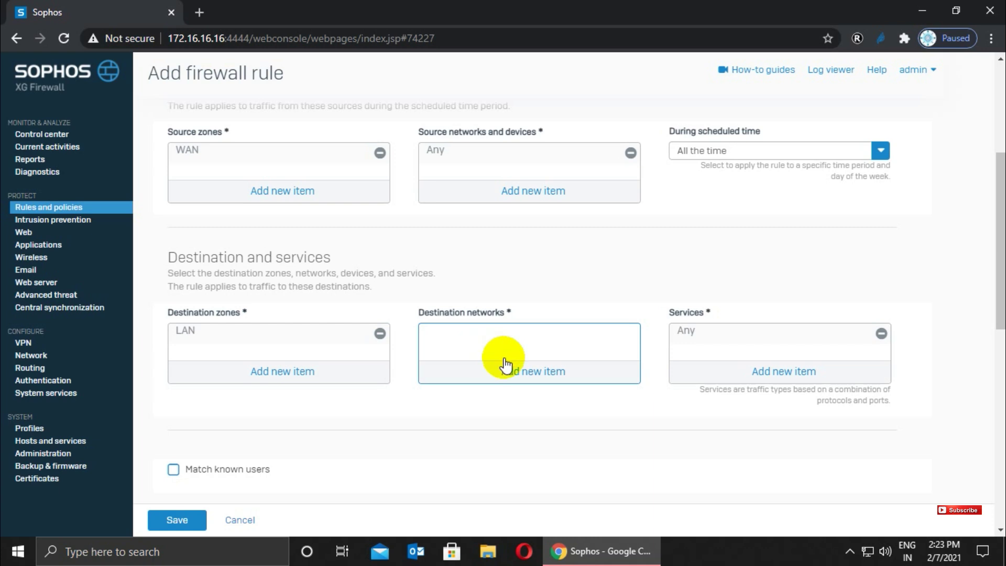
{"action": "left_click", "coordinate": [532, 371]}
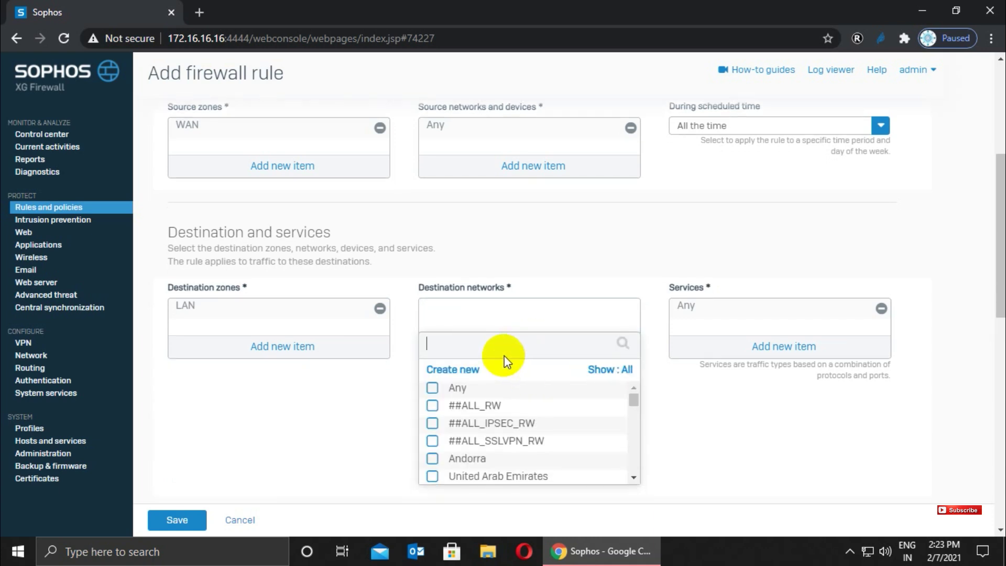
{"action": "type", "text": "#p"}
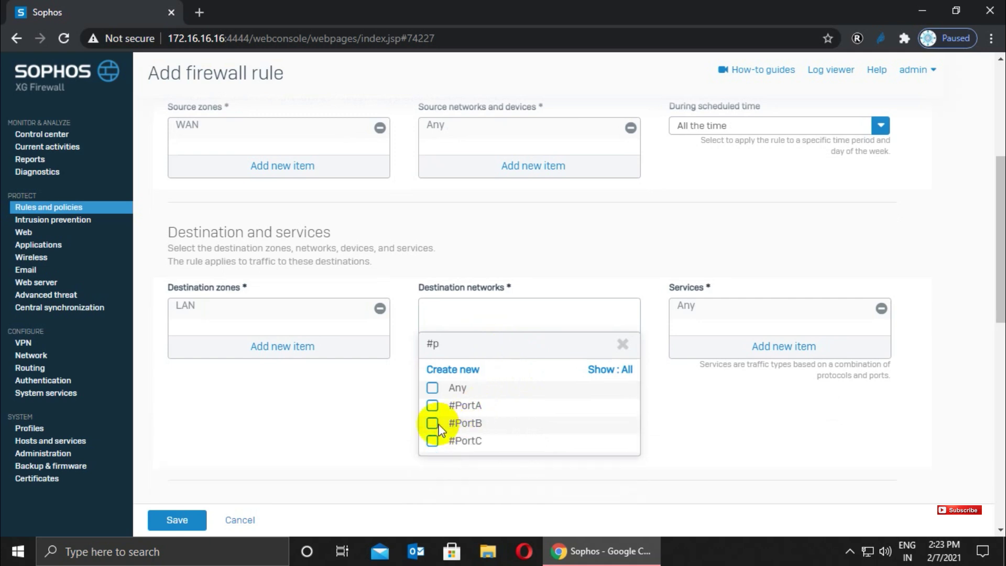
{"action": "left_click", "coordinate": [434, 424]}
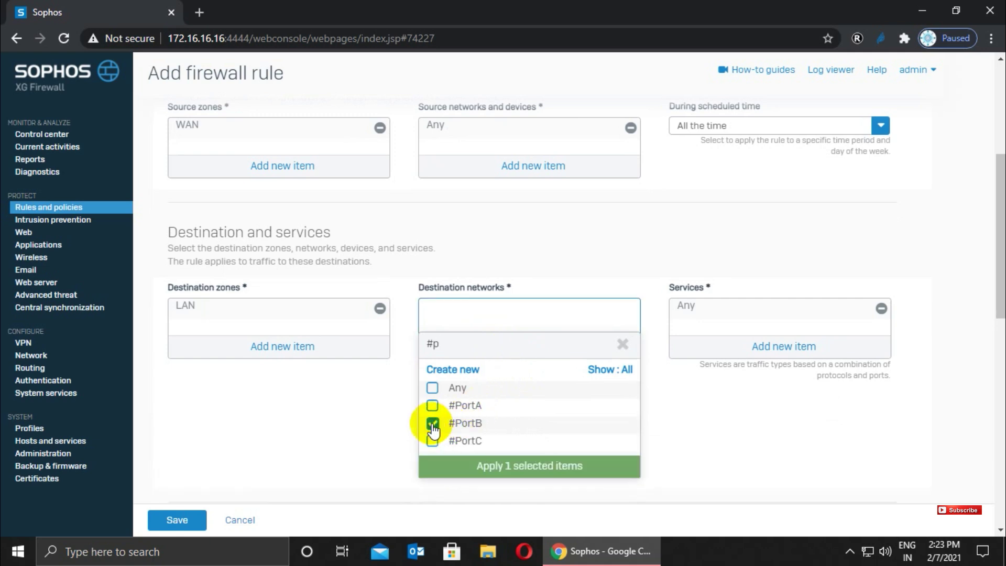
{"action": "left_click", "coordinate": [483, 467]}
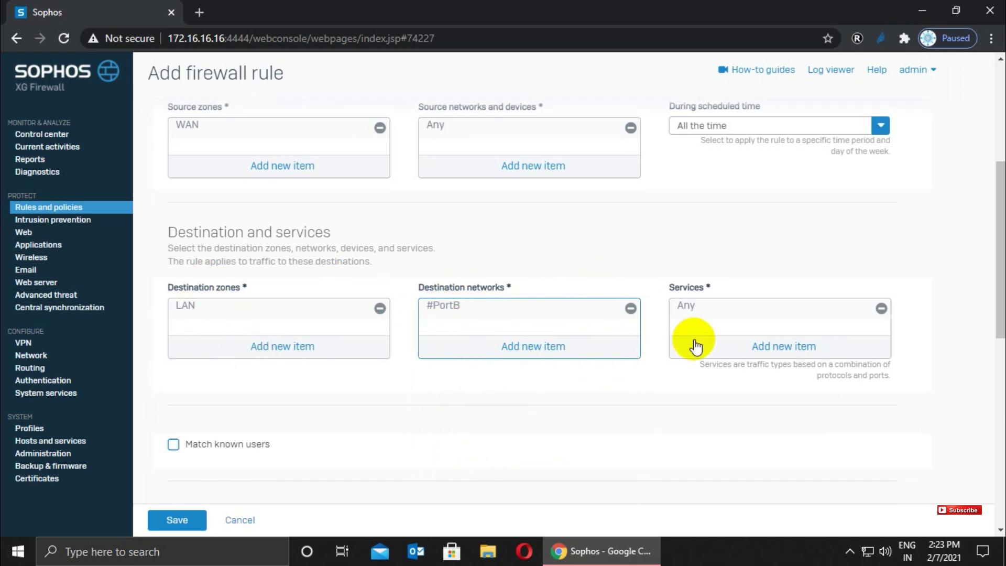
Replace Any with the PING and HTTPS services in the firewall rule's services.
{"action": "left_click", "coordinate": [880, 310]}
{"action": "left_click", "coordinate": [791, 346]}
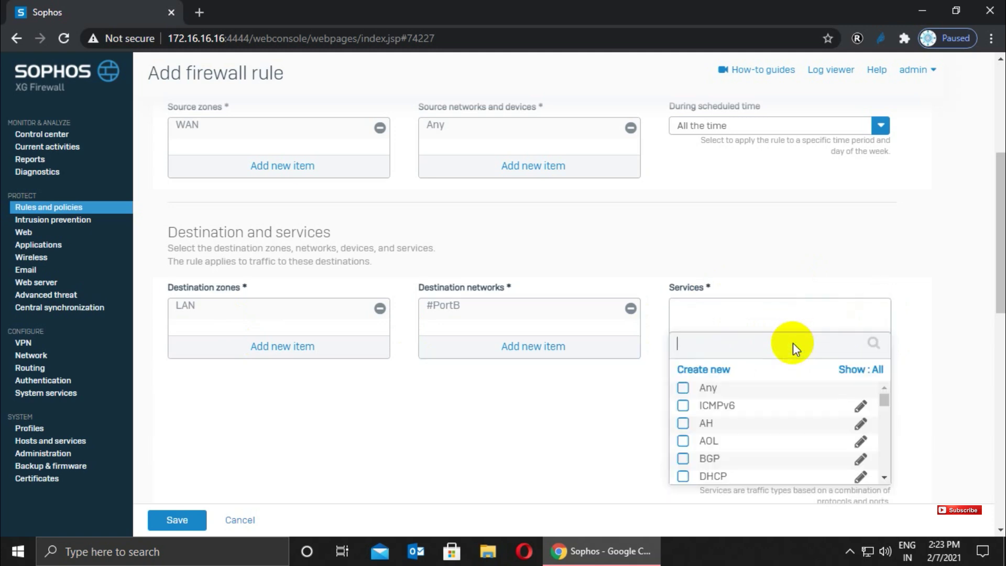
{"action": "type", "text": "ping"}
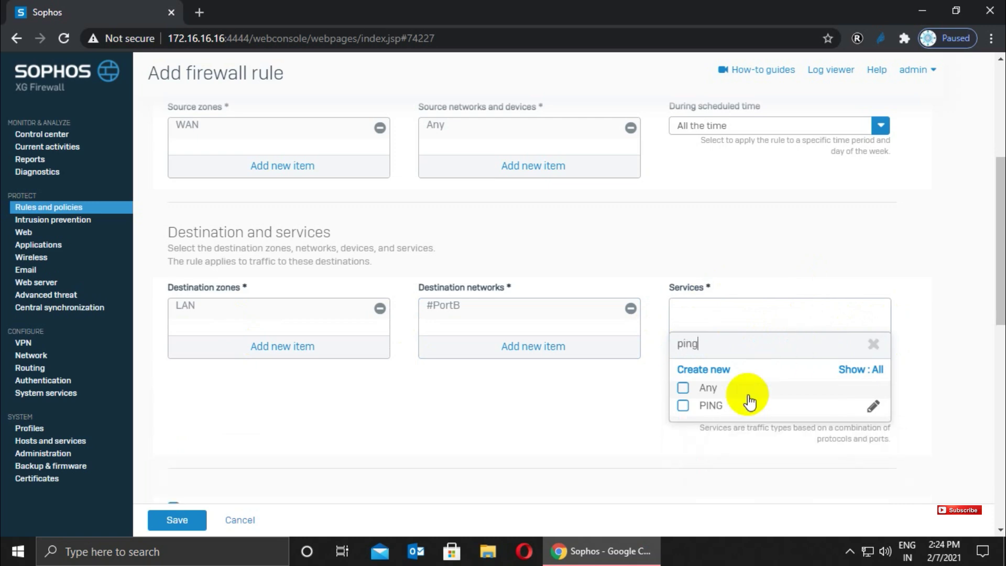
{"action": "left_click", "coordinate": [683, 407]}
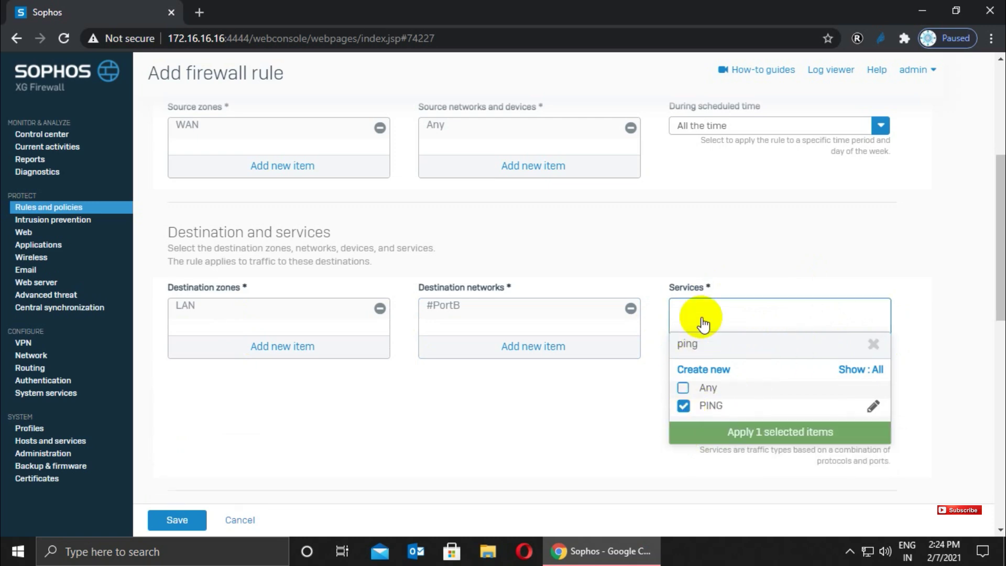
{"action": "key", "text": "BackSpace"}
{"action": "key", "text": "BackSpace"}
{"action": "key", "text": "BackSpace"}
{"action": "key", "text": "BackSpace"}
{"action": "type", "text": "hpp"}
{"action": "key", "text": "BackSpace"}
{"action": "key", "text": "BackSpace"}
{"action": "type", "text": "tt"}
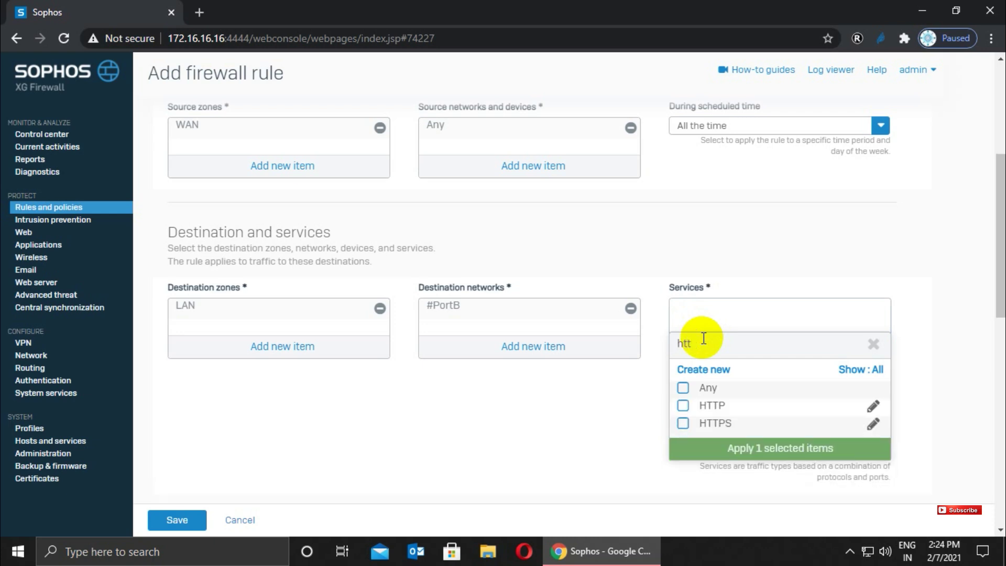
{"action": "left_click", "coordinate": [684, 426]}
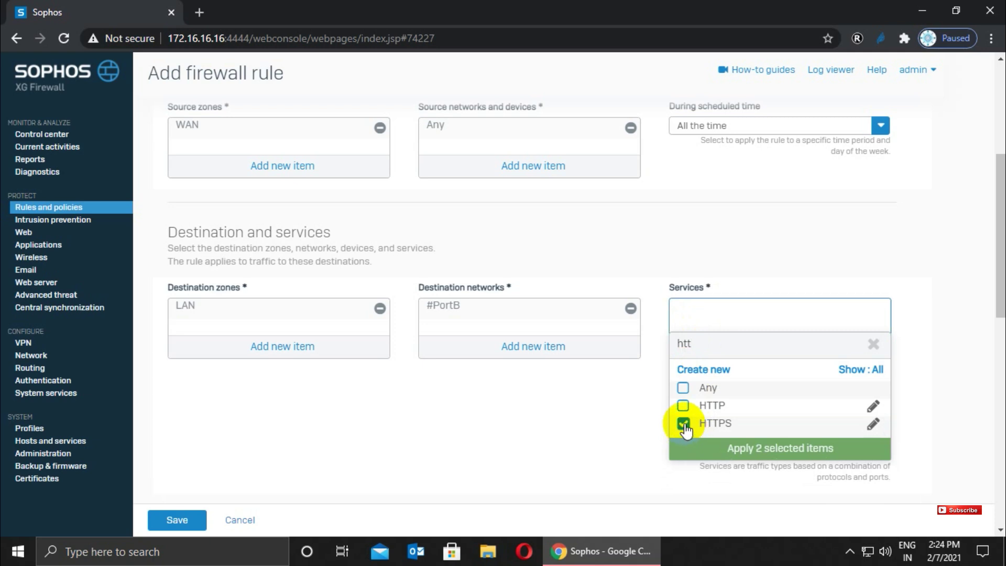
{"action": "left_click", "coordinate": [737, 448]}
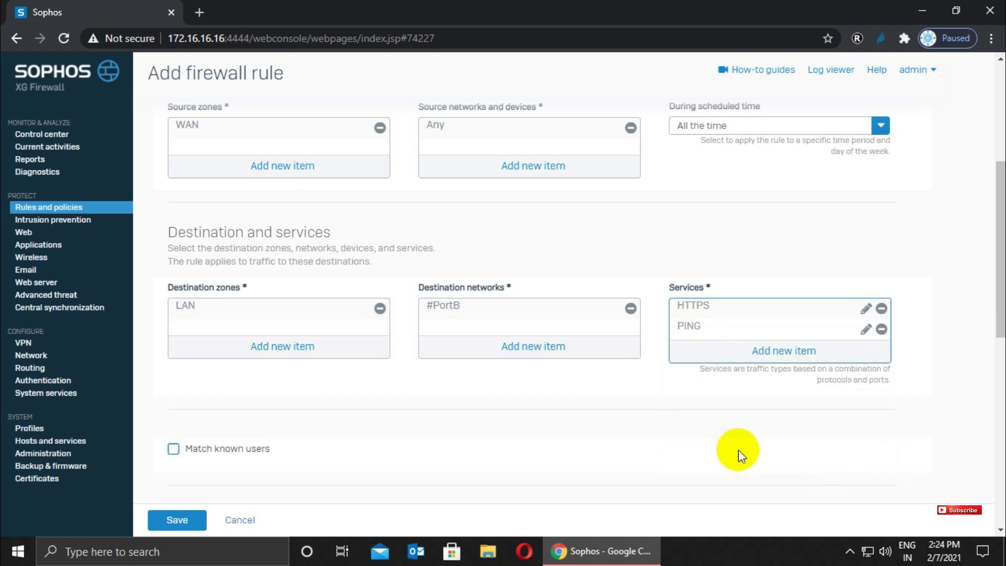
Create a new service named test with TCP destination port 9090 from the firewall rule's services and save it.
{"action": "left_click", "coordinate": [777, 357]}
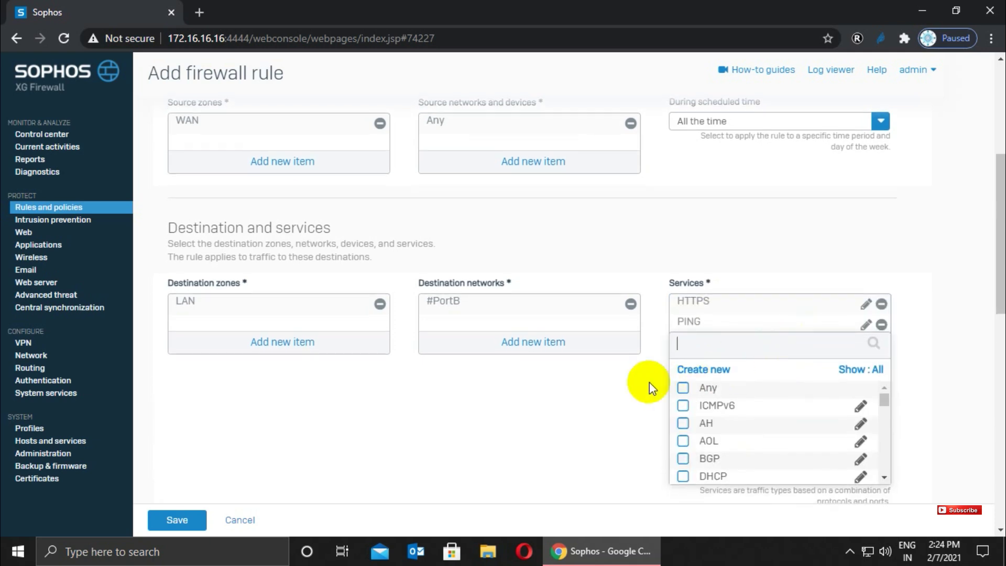
{"action": "left_click", "coordinate": [713, 372]}
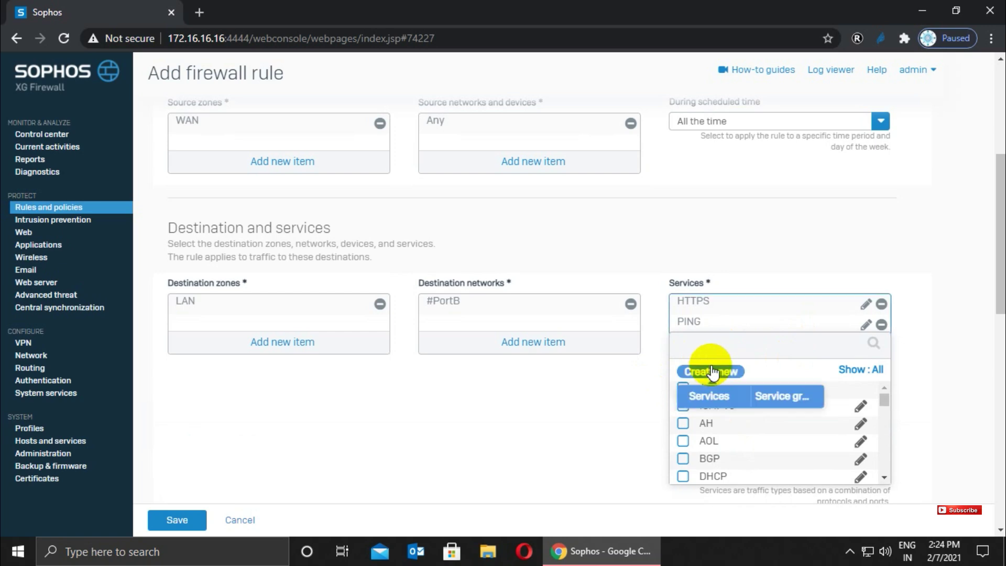
{"action": "left_click", "coordinate": [710, 393]}
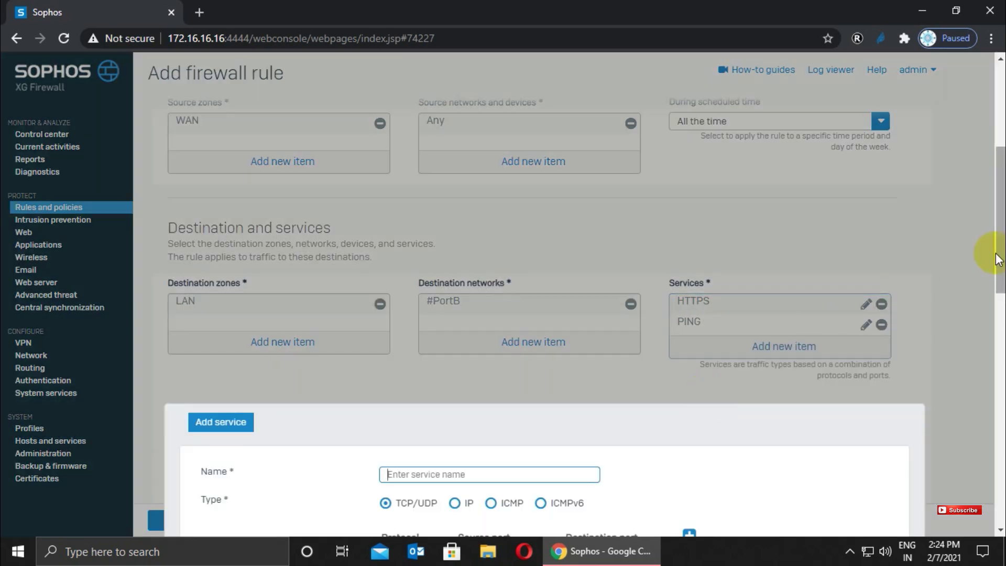
{"action": "left_click_drag", "start_coordinate": [998, 272], "coordinate": [998, 314]}
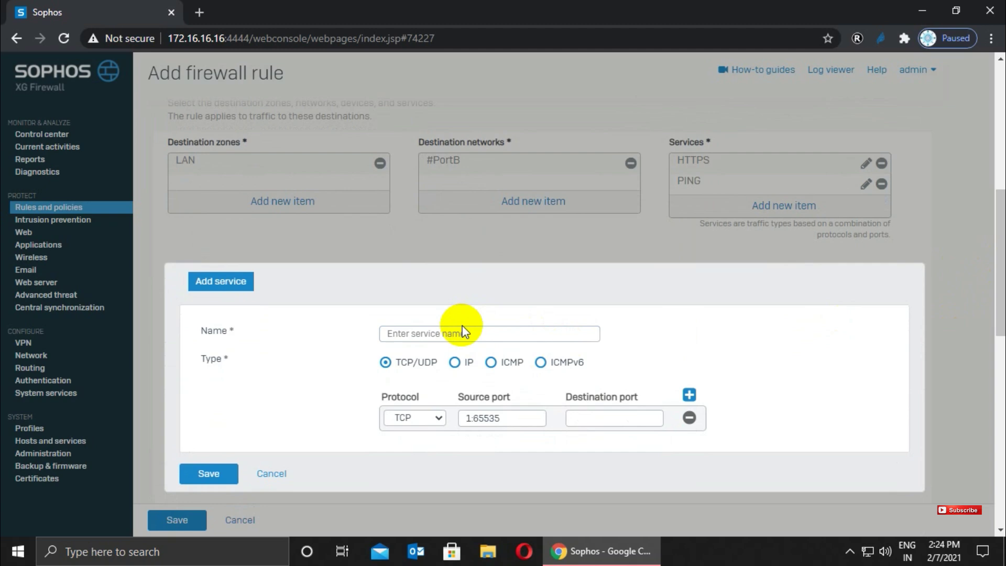
{"action": "scroll", "coordinate": [463, 331], "scroll_direction": "down", "scroll_amount": 8}
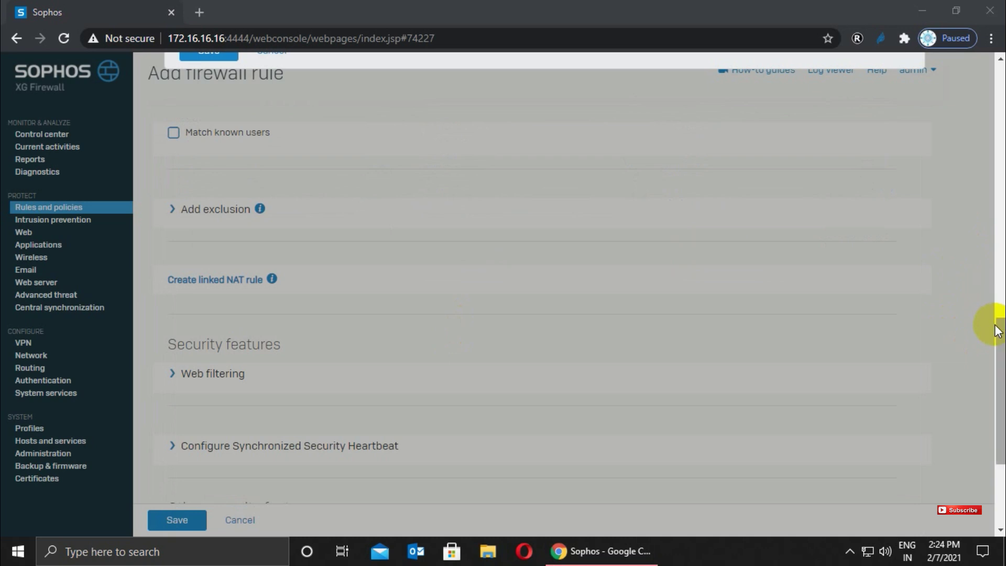
{"action": "left_click_drag", "start_coordinate": [1000, 317], "coordinate": [999, 249]}
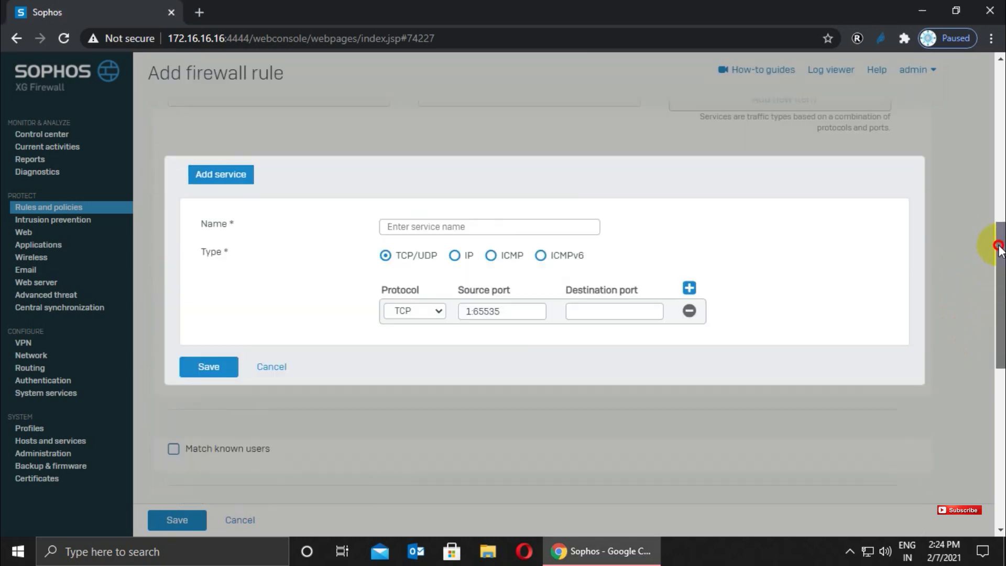
{"action": "left_click", "coordinate": [473, 224]}
{"action": "type", "text": "test"}
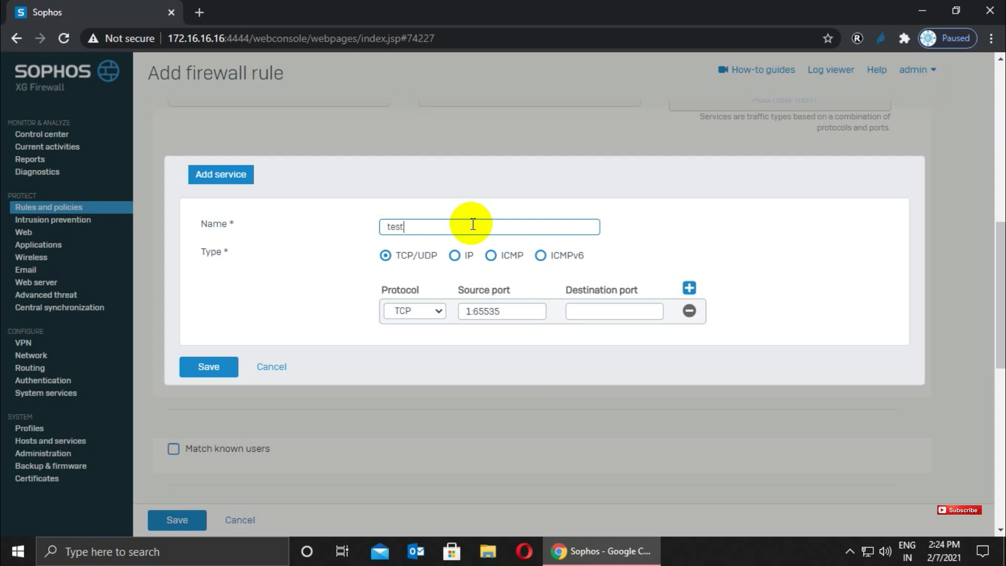
{"action": "left_click", "coordinate": [592, 311]}
{"action": "type", "text": "9090"}
{"action": "left_click", "coordinate": [194, 365]}
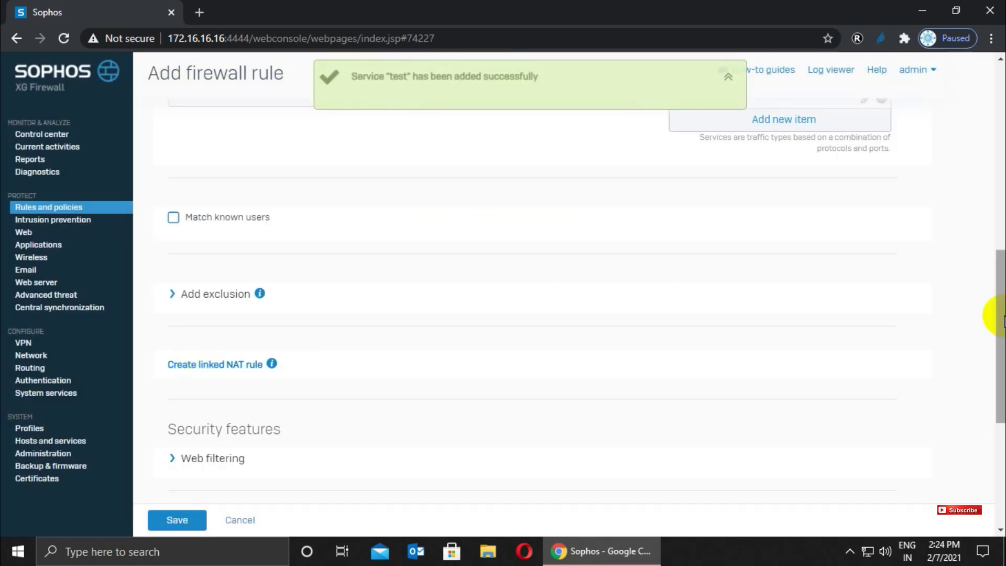
Save the firewall rule and start a new IPv4 NAT rule.
{"action": "left_click_drag", "start_coordinate": [1003, 320], "coordinate": [1000, 257]}
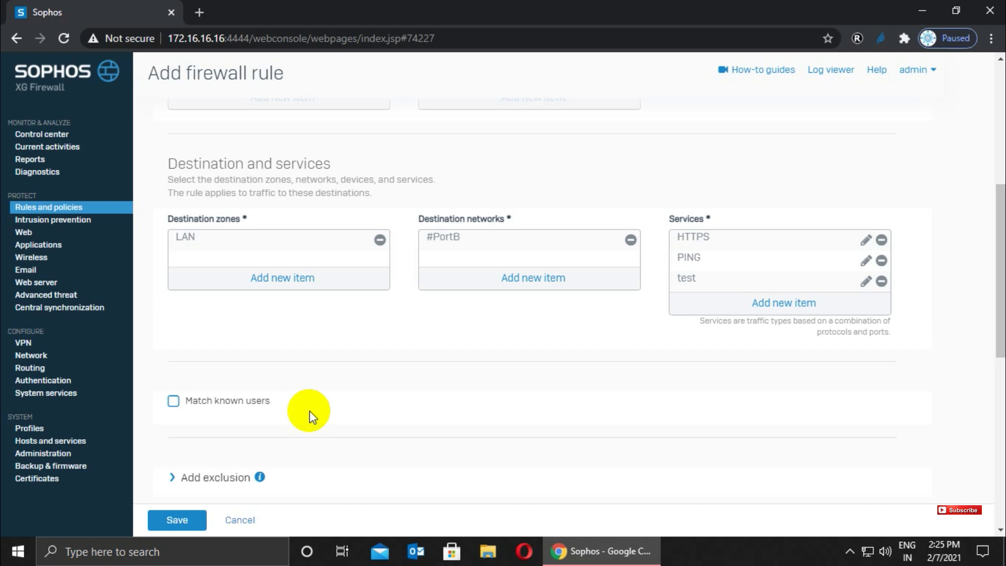
{"action": "left_click", "coordinate": [166, 529]}
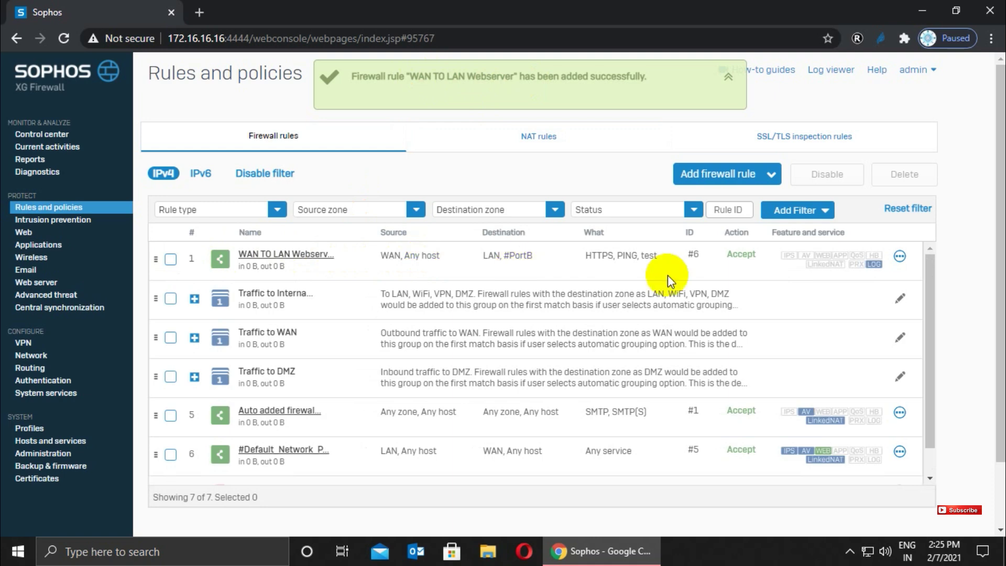
{"action": "left_click", "coordinate": [518, 153]}
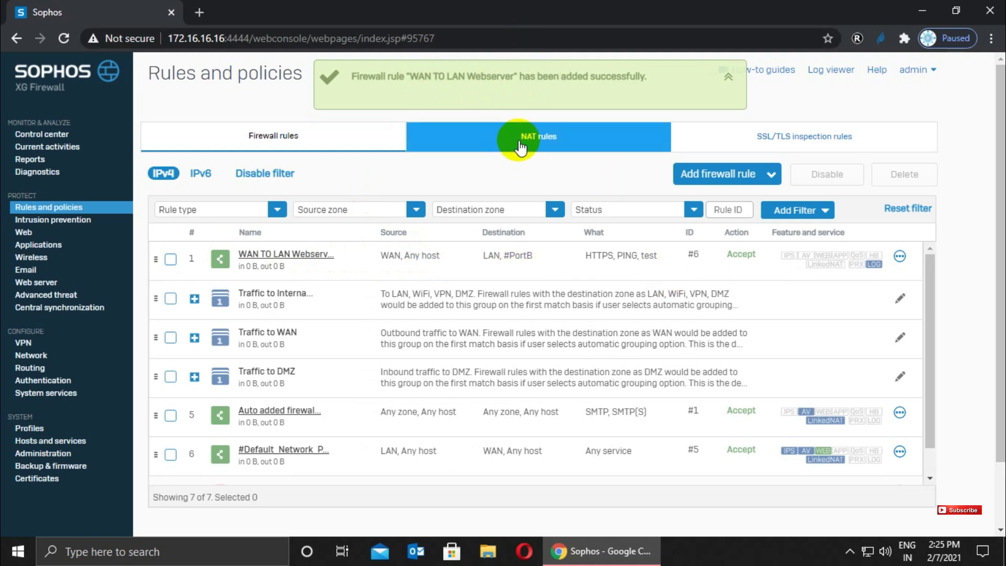
{"action": "left_click", "coordinate": [519, 142]}
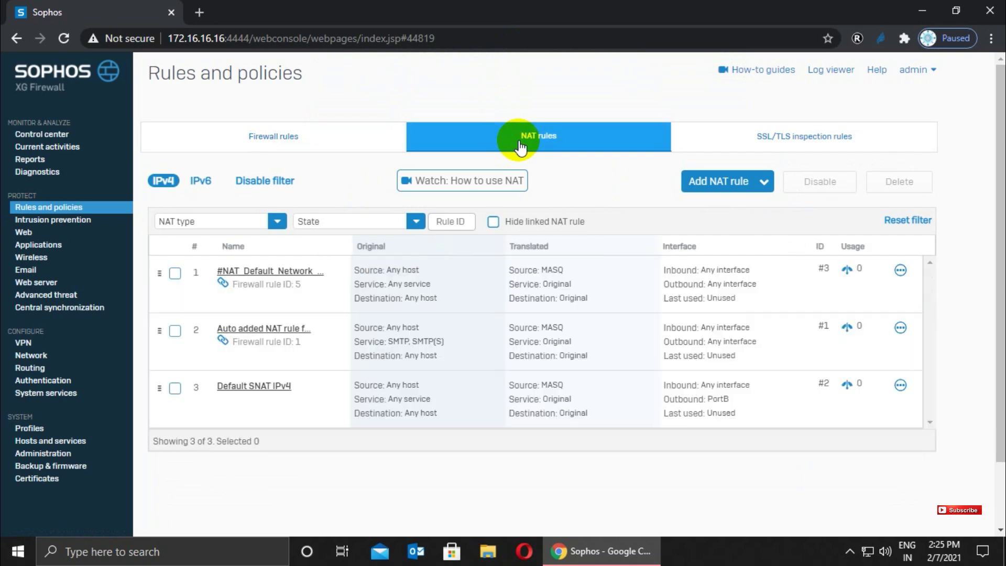
{"action": "left_click", "coordinate": [722, 190]}
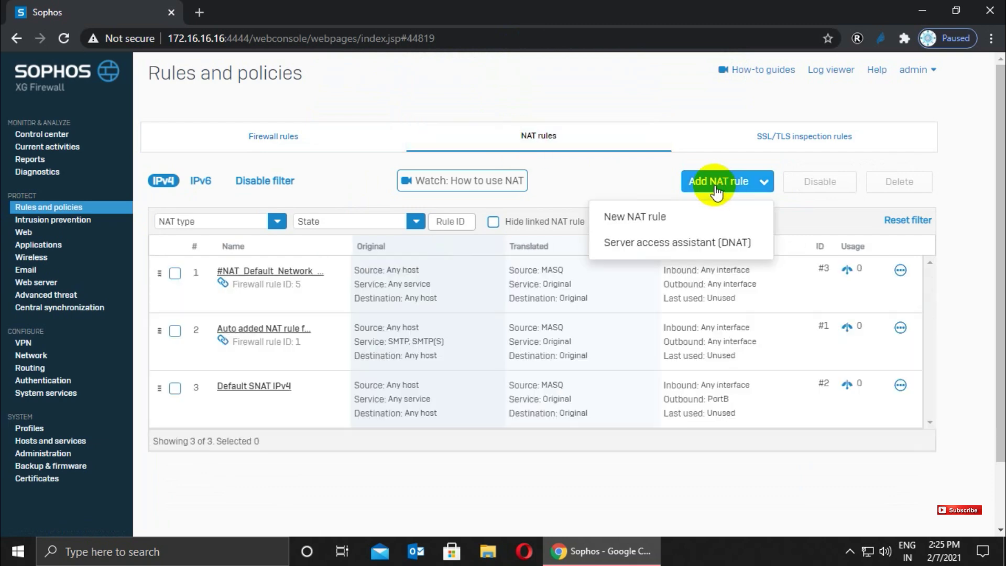
{"action": "left_click", "coordinate": [626, 219]}
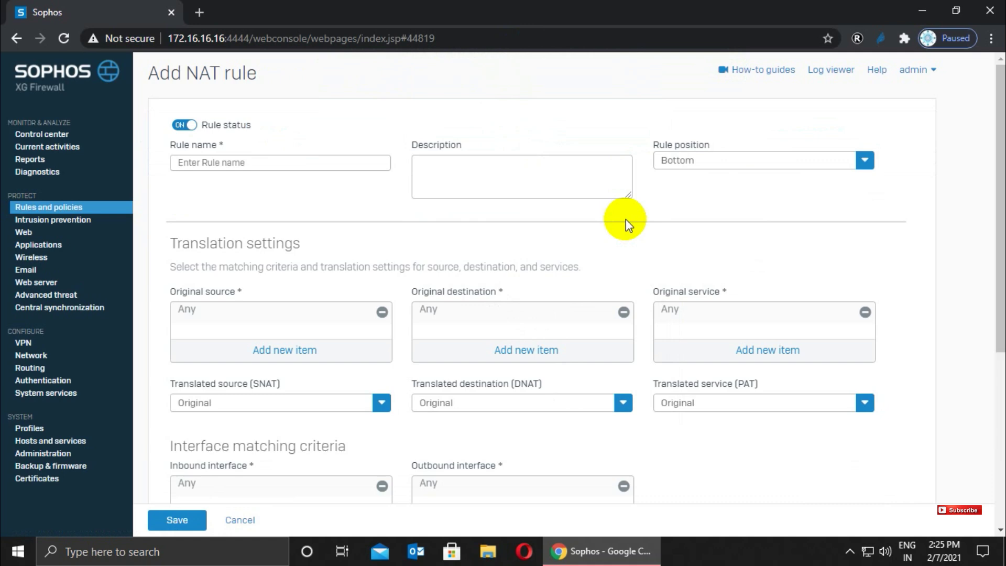
Name the NAT rule "WAN TO LAN Web server" and set its rule position to Top.
{"action": "left_click", "coordinate": [258, 161]}
{"action": "type", "text": "W"}
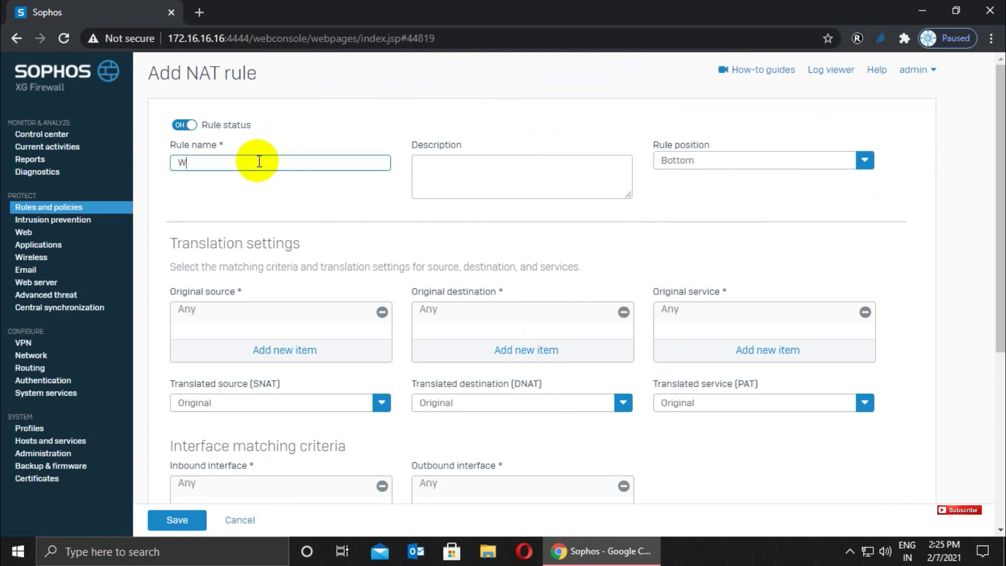
{"action": "type", "text": "AN TO LAN Web server"}
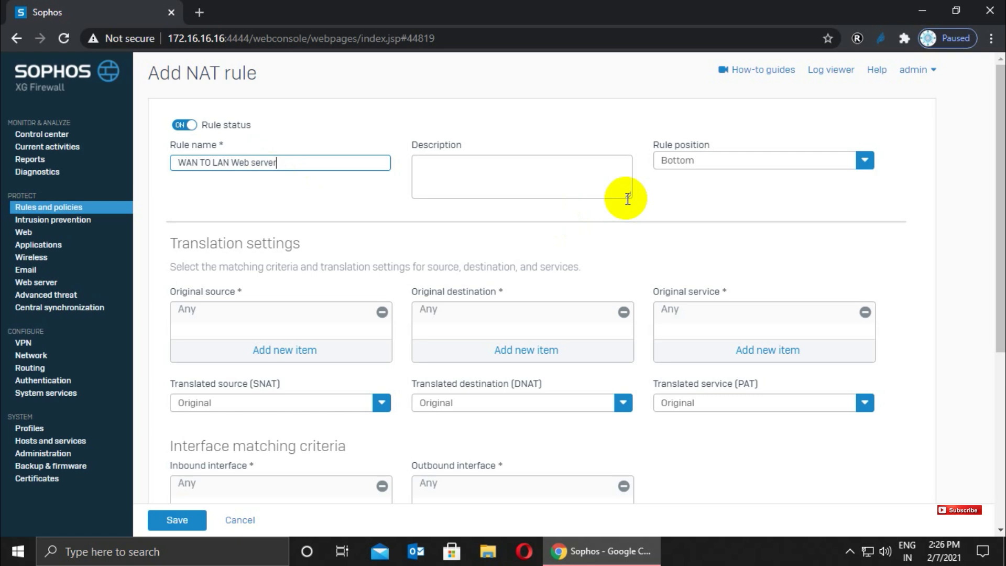
{"action": "left_click", "coordinate": [774, 164]}
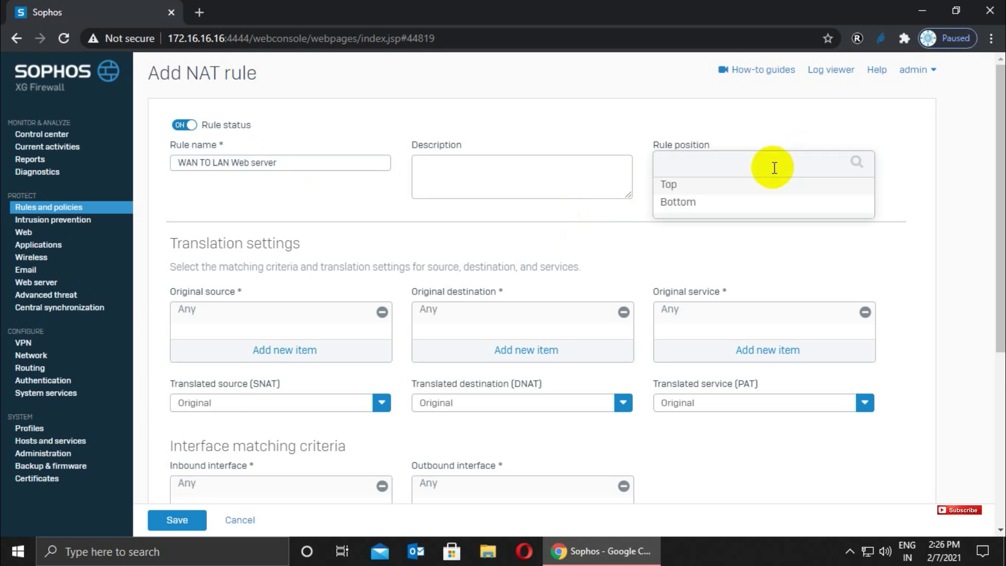
{"action": "left_click", "coordinate": [663, 188]}
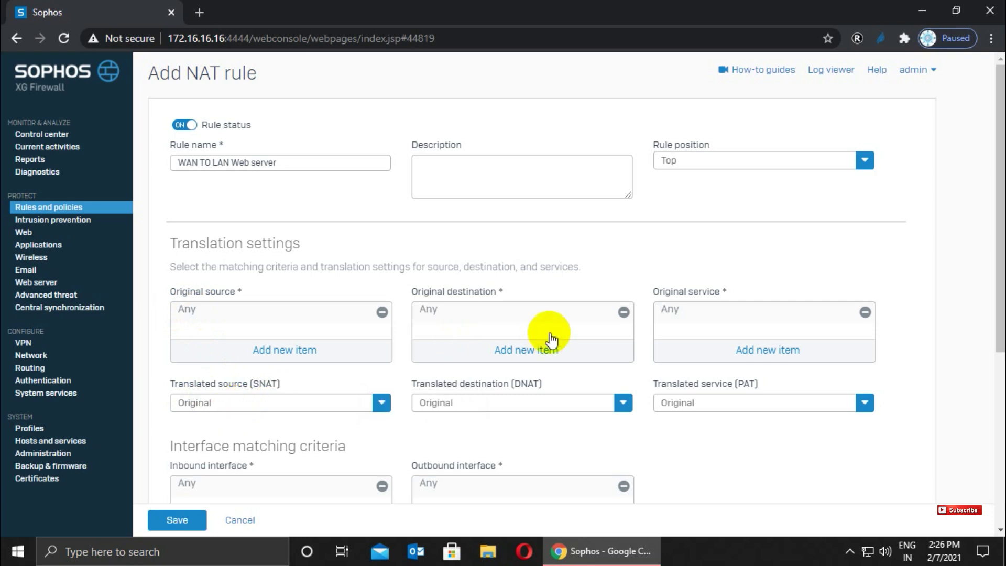
Replace Any with #PortB as the NAT rule's original destination.
{"action": "left_click", "coordinate": [623, 313]}
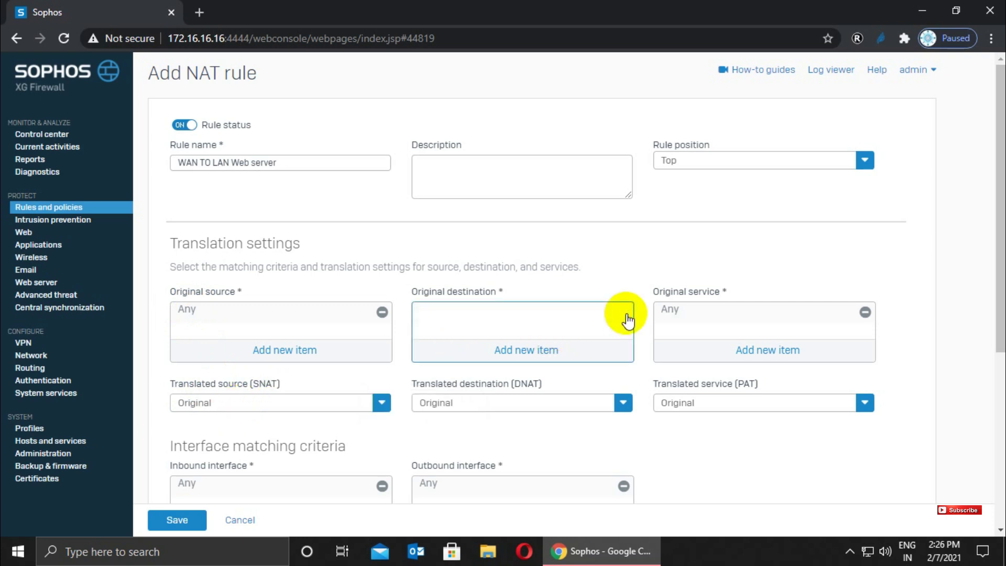
{"action": "left_click", "coordinate": [545, 348]}
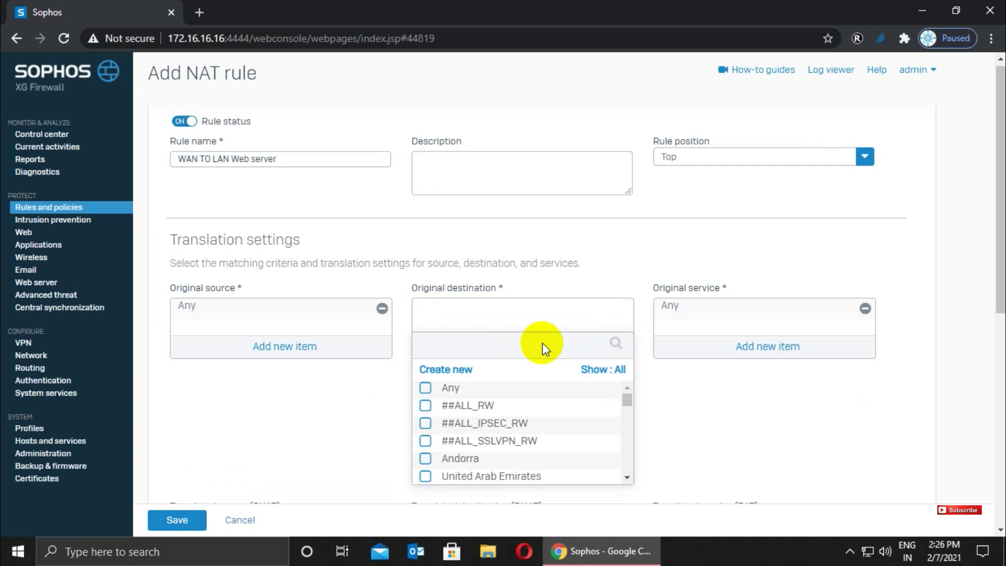
{"action": "type", "text": "#port"}
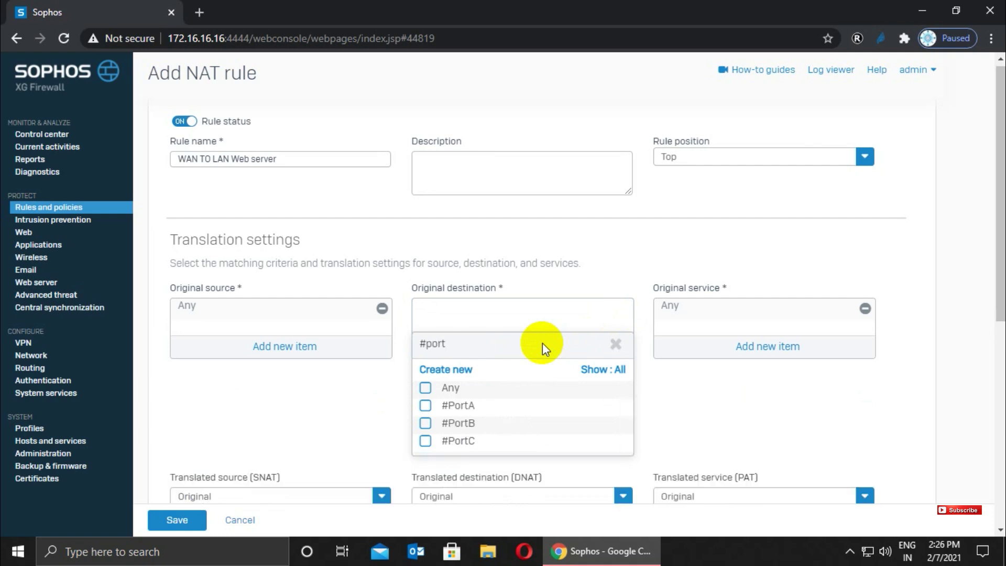
{"action": "left_click", "coordinate": [424, 423]}
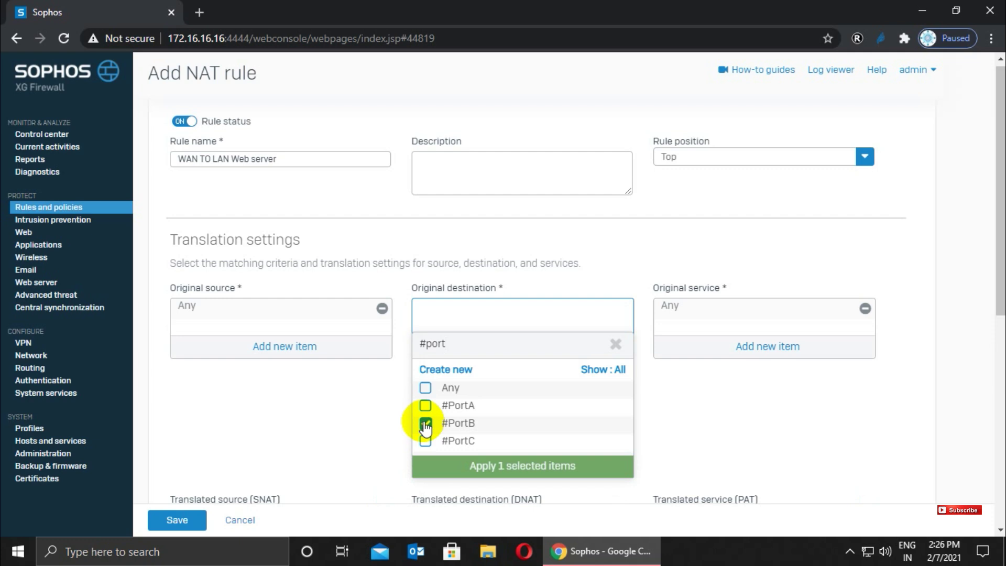
{"action": "left_click", "coordinate": [488, 466]}
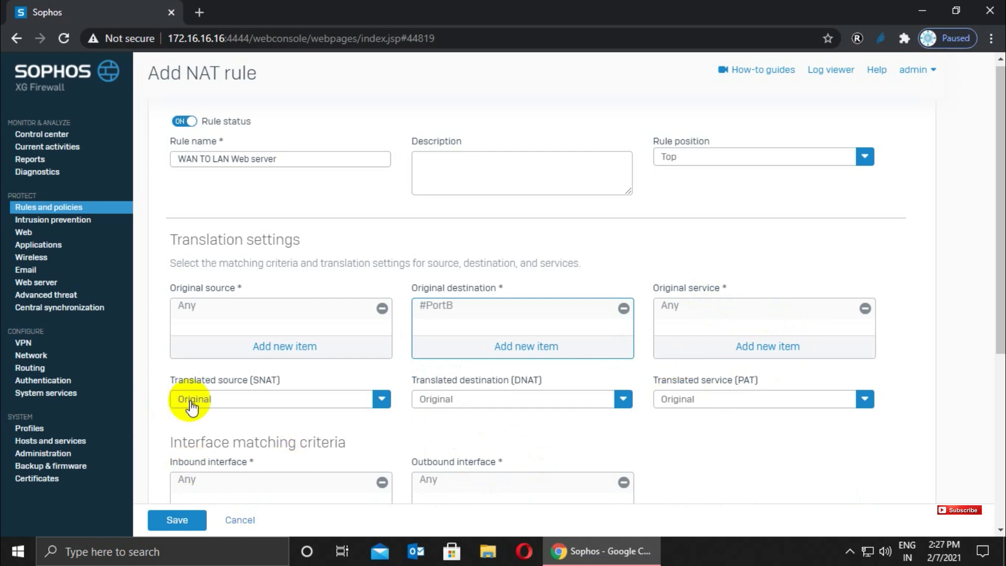
Create a new IPv4 host named Webserver with IP address 172.16.16.102 as the NAT rule's translated destination (DNAT).
{"action": "left_click", "coordinate": [518, 399]}
{"action": "scroll", "coordinate": [519, 400], "scroll_direction": "down", "scroll_amount": 1}
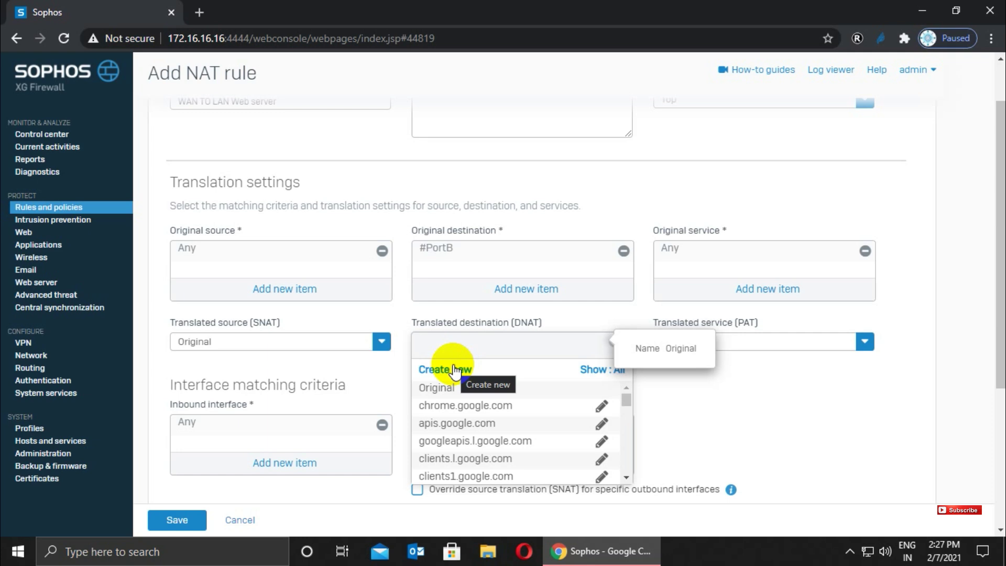
{"action": "left_click", "coordinate": [453, 369]}
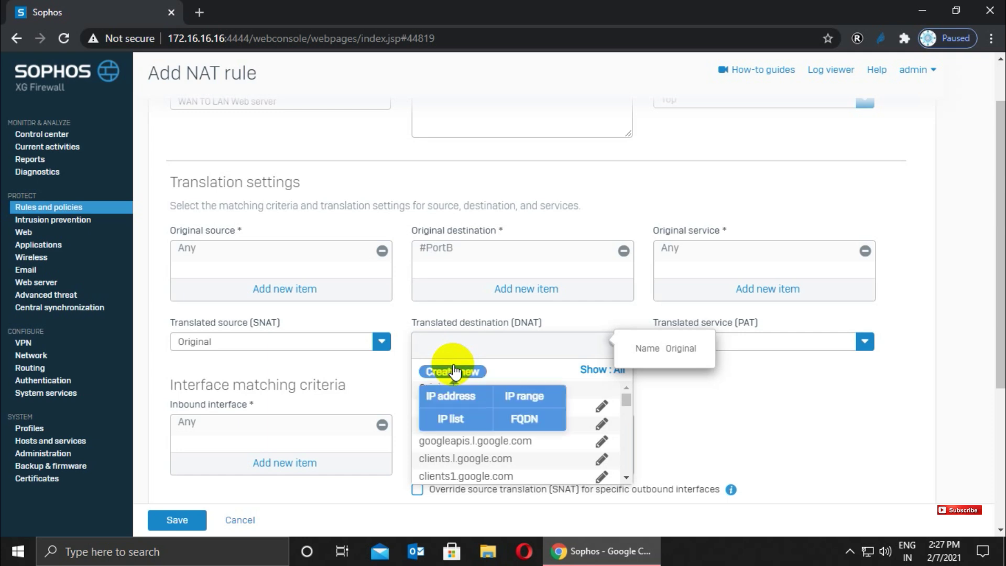
{"action": "left_click", "coordinate": [444, 420]}
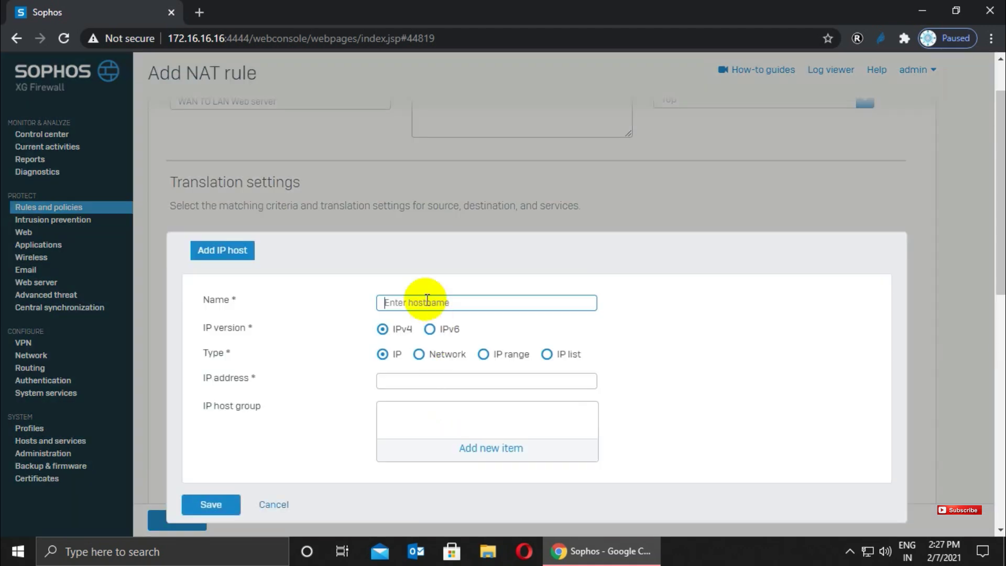
{"action": "type", "text": "Webserver"}
{"action": "left_click", "coordinate": [414, 381]}
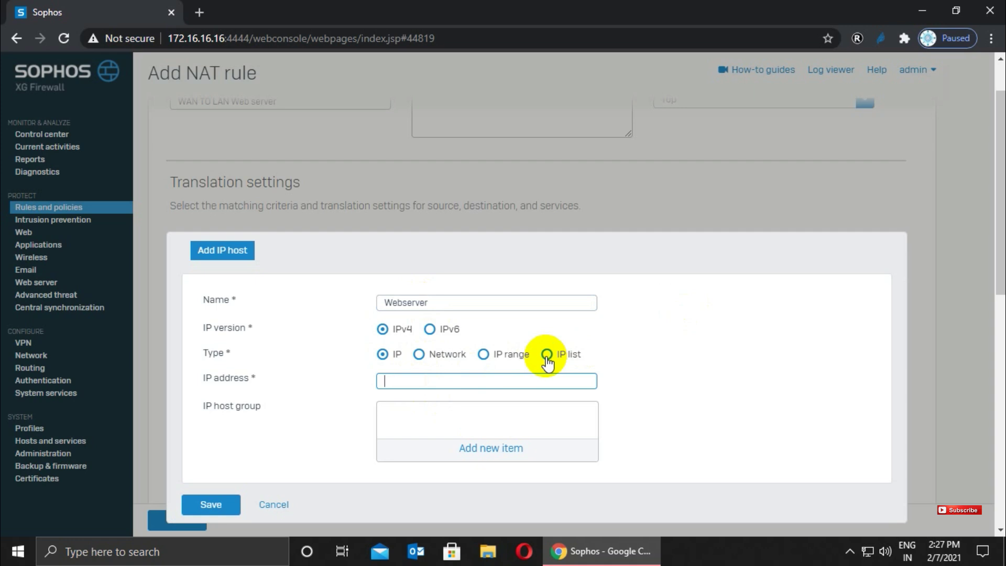
{"action": "type", "text": "1"}
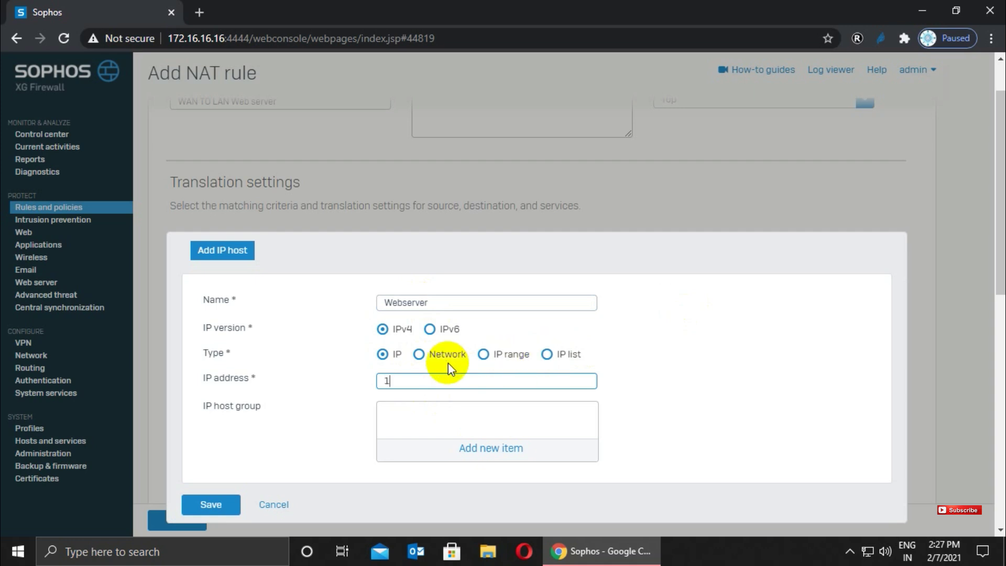
{"action": "type", "text": "72.16.16.102"}
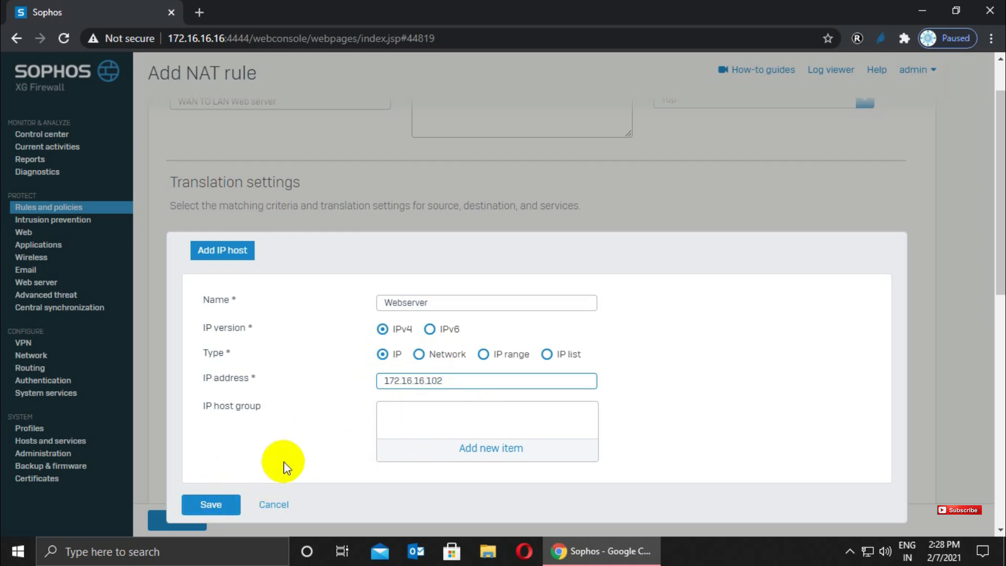
{"action": "left_click", "coordinate": [219, 504]}
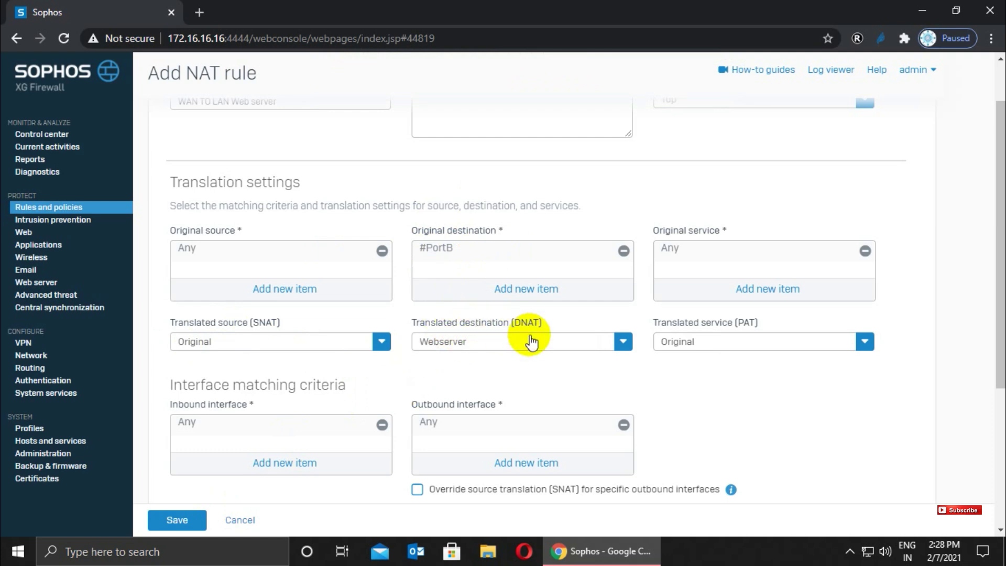
{"action": "mouse_move", "coordinate": [531, 341]}
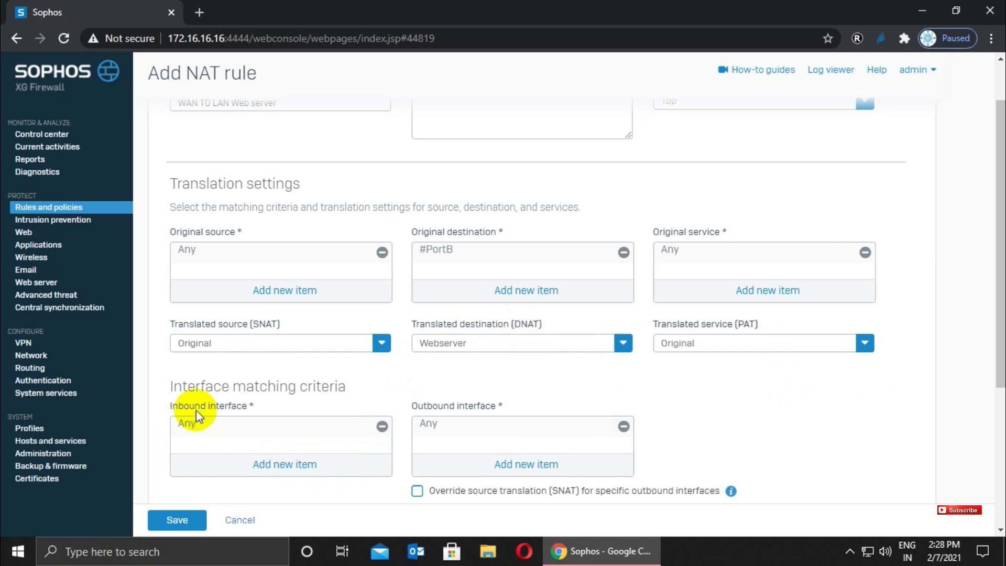
{"action": "left_click", "coordinate": [381, 426]}
{"action": "left_click", "coordinate": [269, 465]}
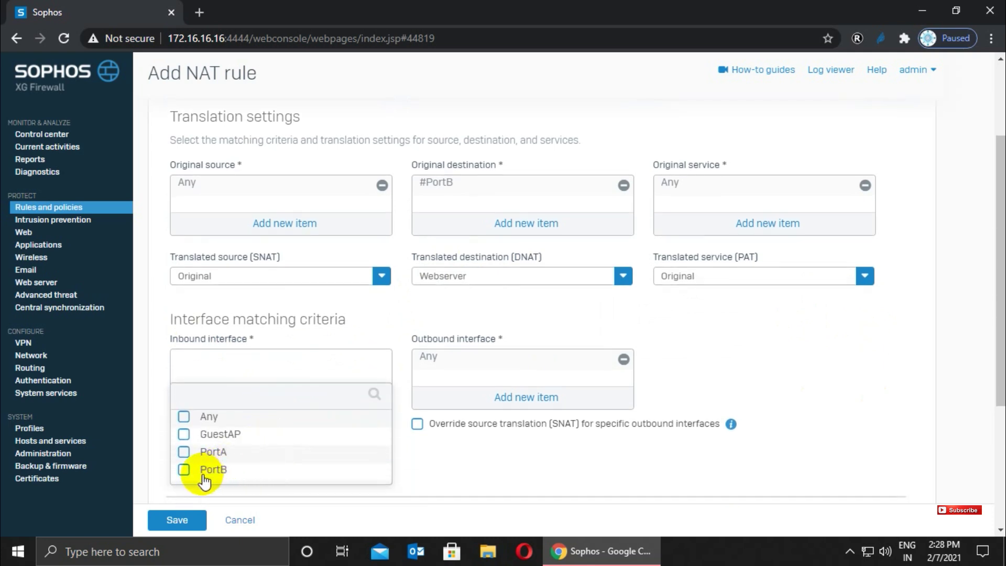
{"action": "left_click", "coordinate": [183, 470]}
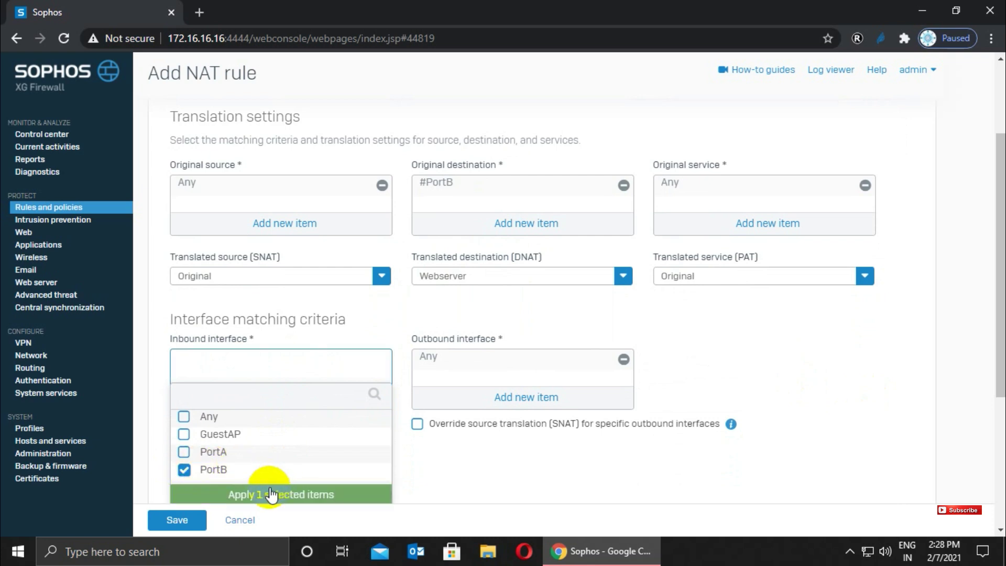
{"action": "left_click", "coordinate": [183, 469]}
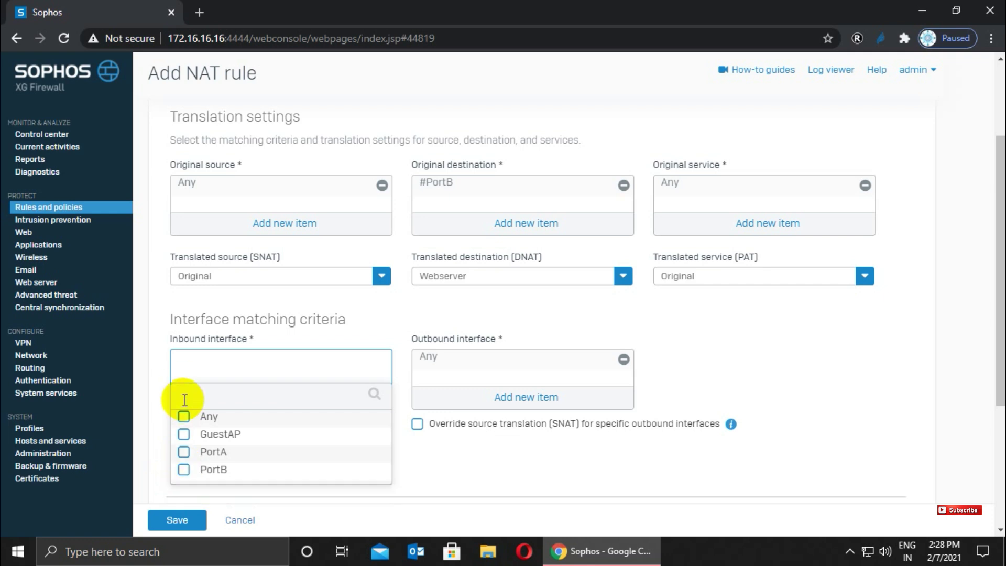
{"action": "left_click", "coordinate": [184, 417]}
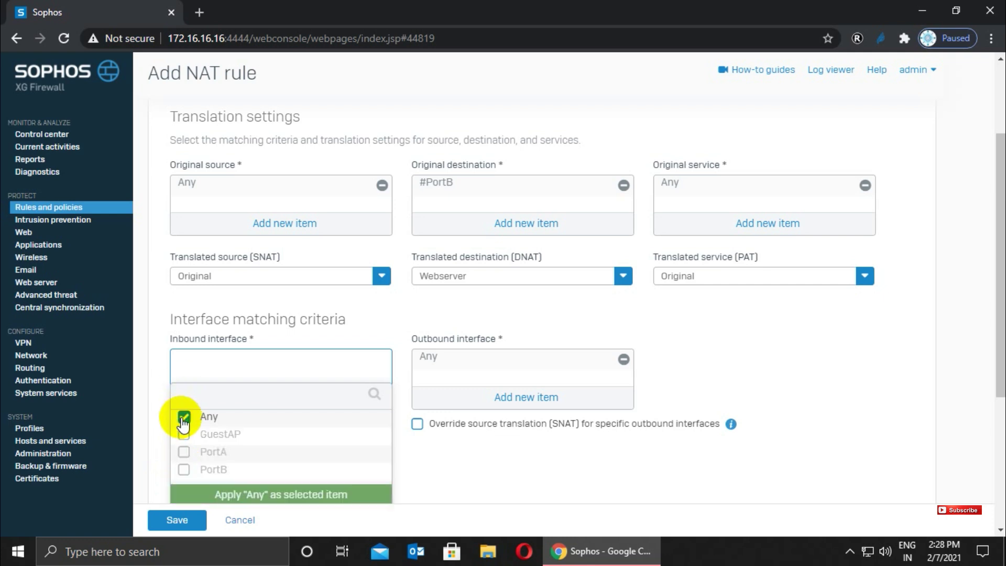
{"action": "left_click", "coordinate": [263, 498]}
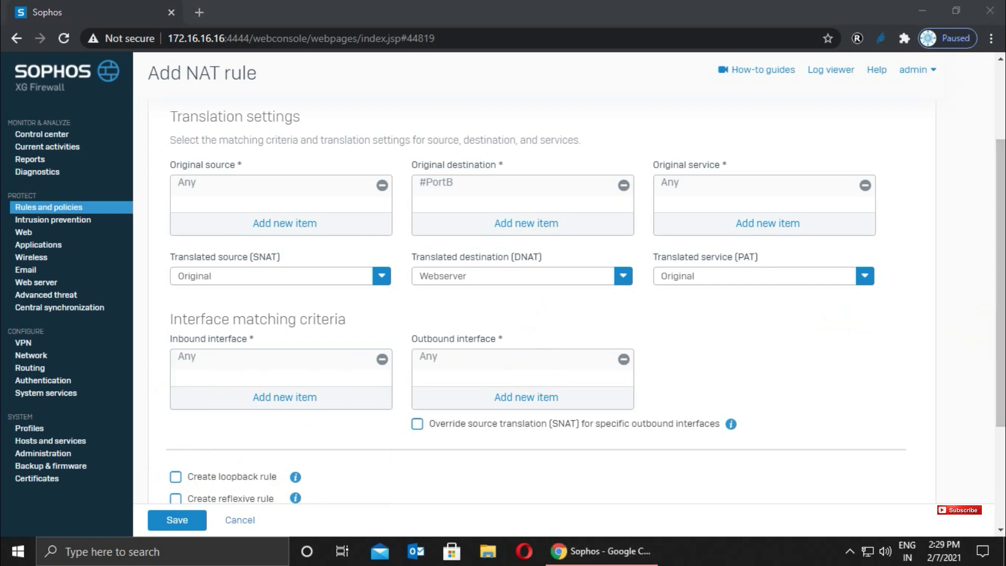
Replace Any with PortA as the NAT rule's inbound interface.
{"action": "left_click_drag", "start_coordinate": [1001, 380], "coordinate": [1000, 419]}
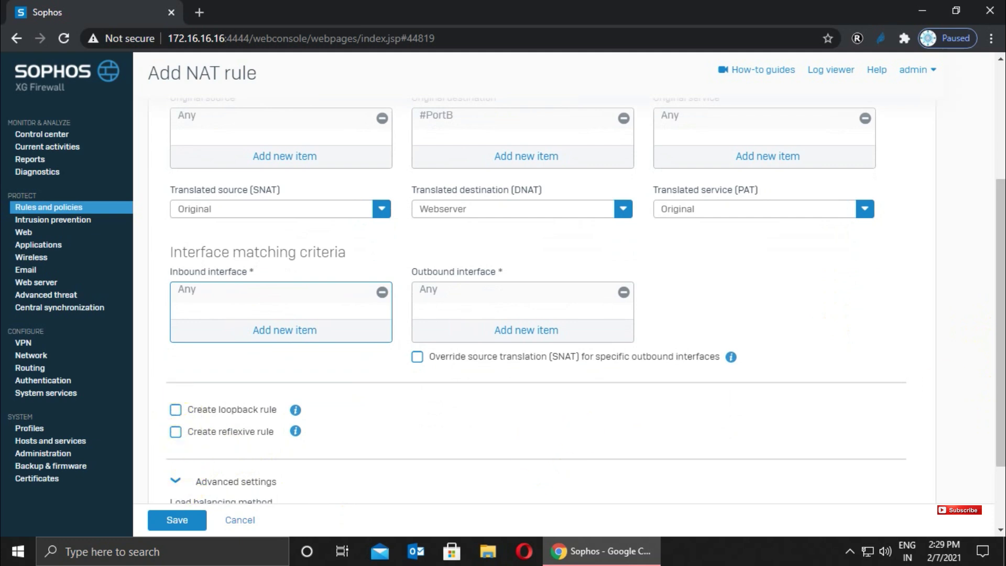
{"action": "left_click_drag", "start_coordinate": [987, 382], "coordinate": [989, 425]}
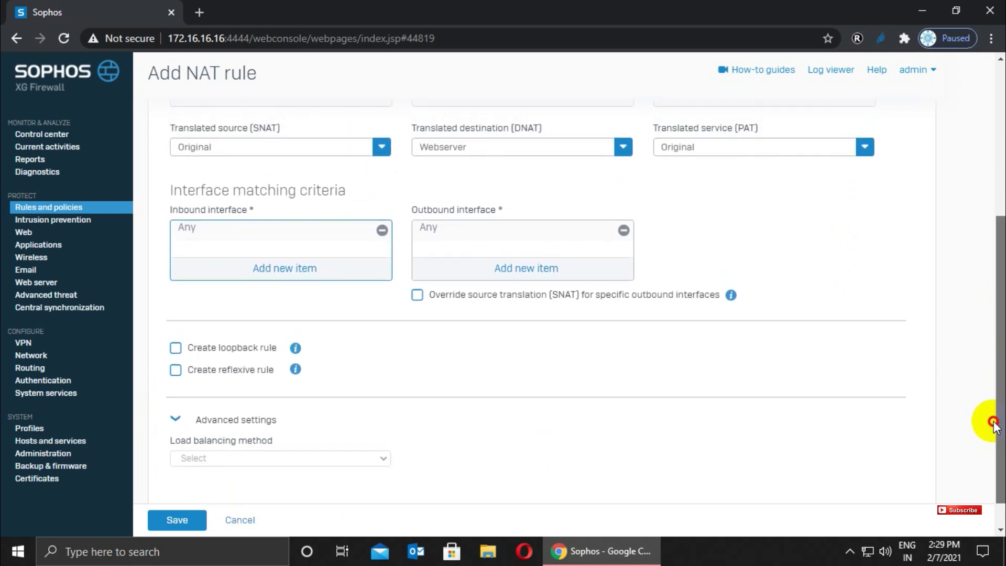
{"action": "left_click", "coordinate": [382, 230]}
{"action": "left_click", "coordinate": [279, 266]}
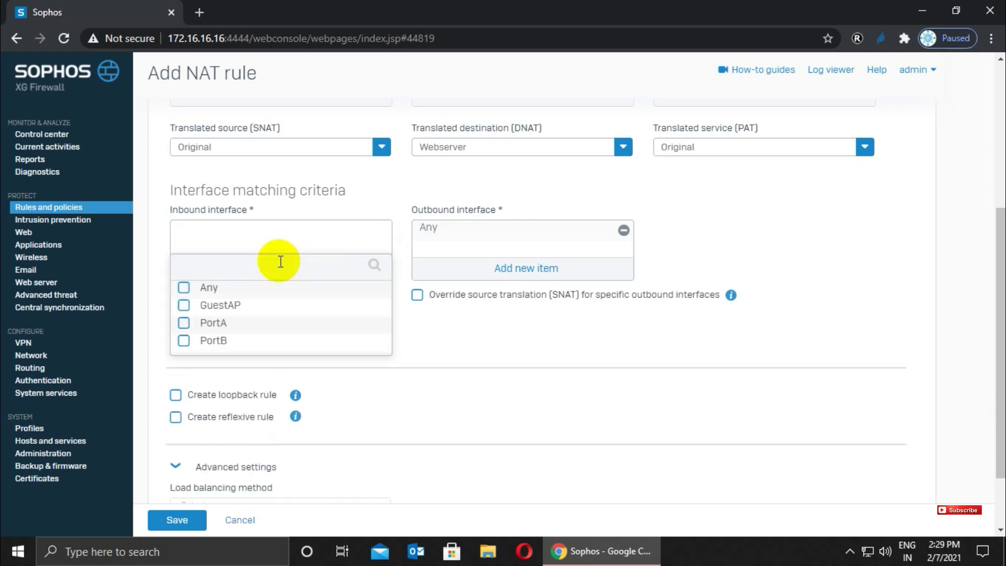
{"action": "left_click", "coordinate": [184, 323]}
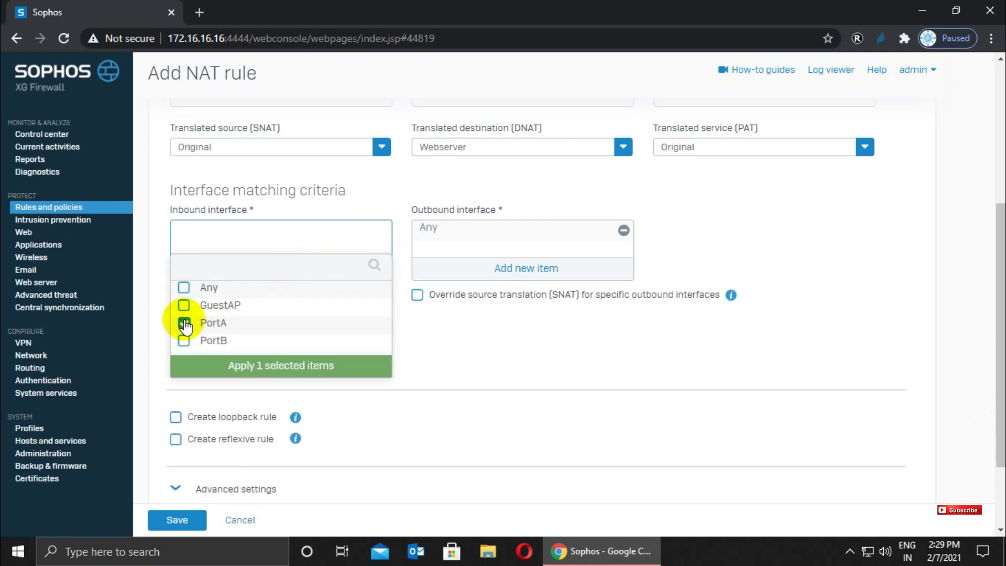
{"action": "left_click", "coordinate": [239, 370]}
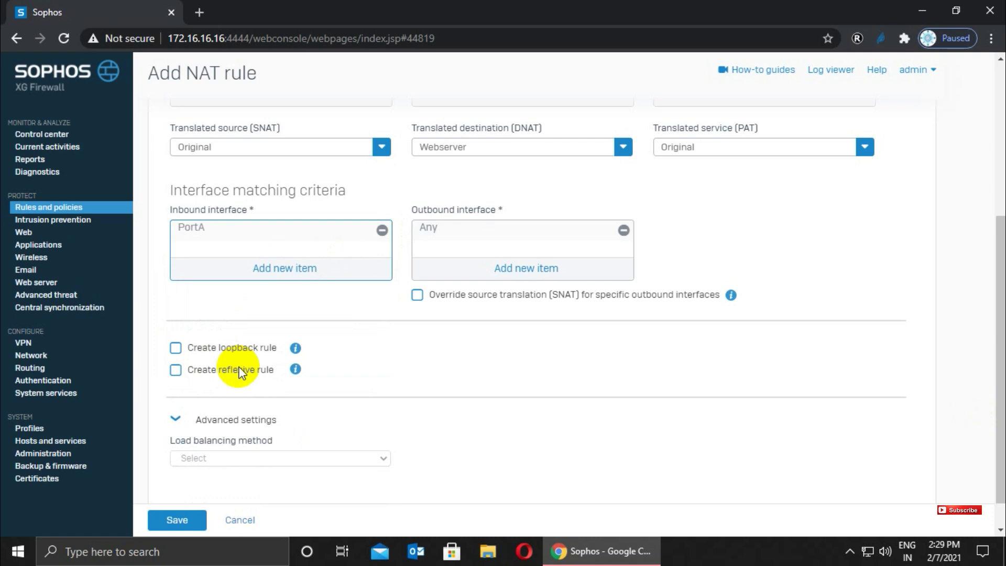
Replace Any with PortB as the NAT rule's outbound interface.
{"action": "left_click", "coordinate": [622, 231]}
{"action": "left_click", "coordinate": [526, 267]}
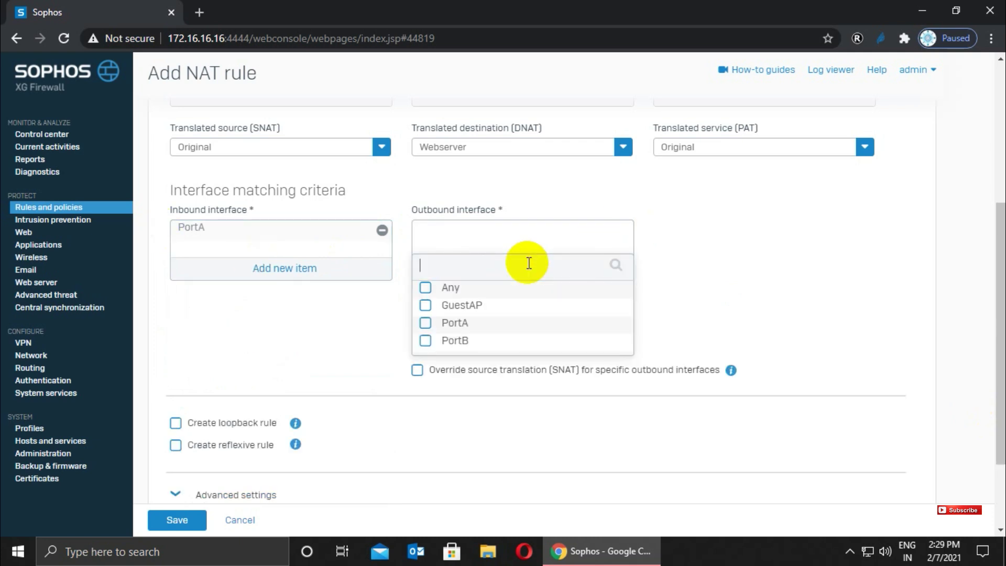
{"action": "left_click", "coordinate": [425, 340]}
{"action": "left_click", "coordinate": [461, 364]}
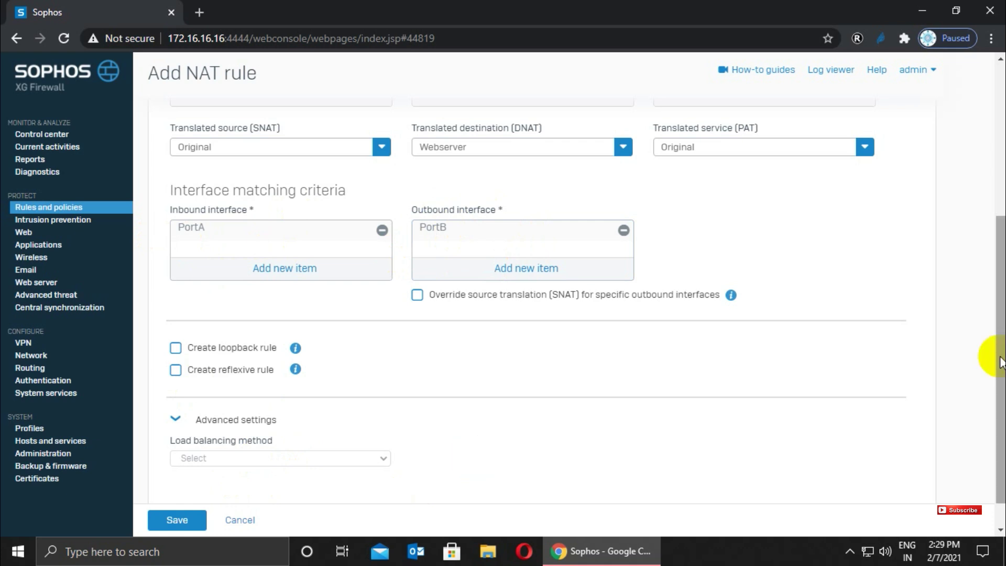
Save the "WAN TO LAN Web server" NAT rule after reviewing its settings and open the firewall rules list.
{"action": "left_click_drag", "start_coordinate": [1001, 368], "coordinate": [1000, 202]}
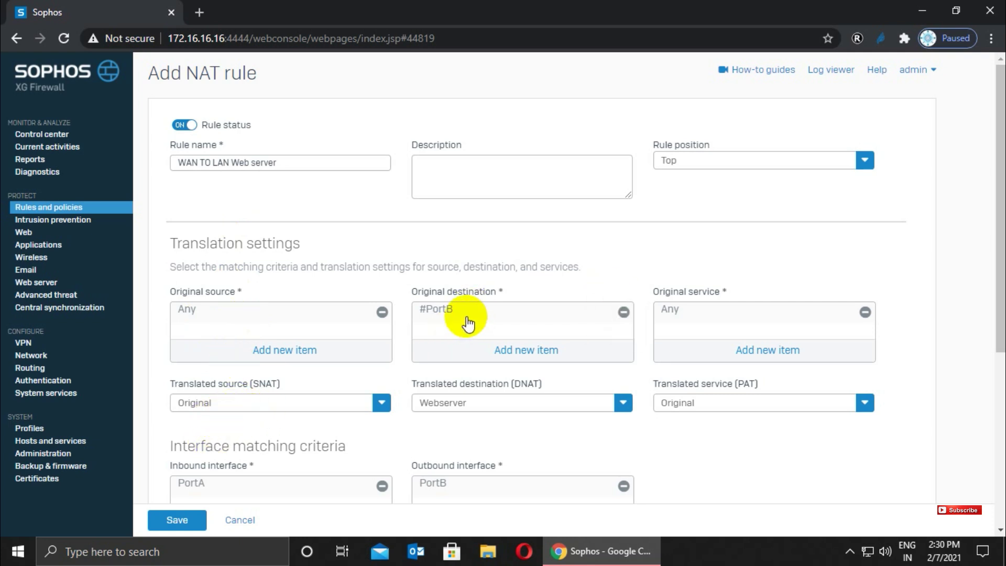
{"action": "mouse_move", "coordinate": [451, 403]}
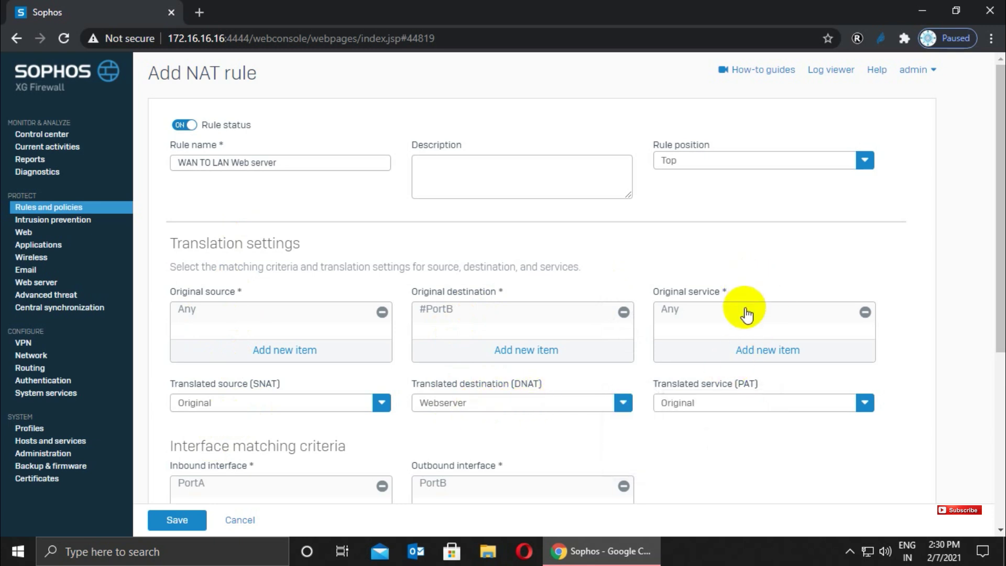
{"action": "mouse_move", "coordinate": [714, 411]}
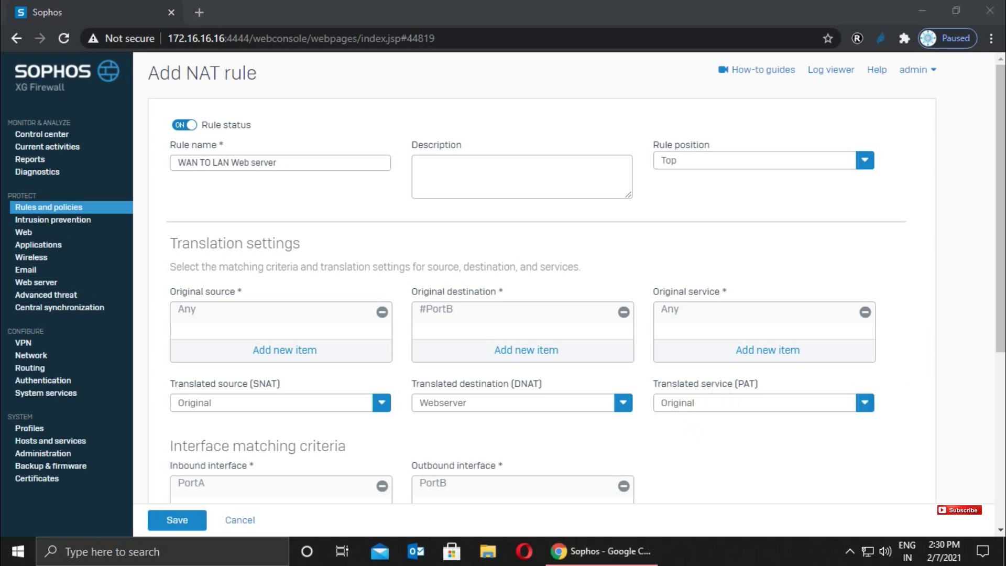
{"action": "left_click_drag", "start_coordinate": [1000, 337], "coordinate": [996, 377]}
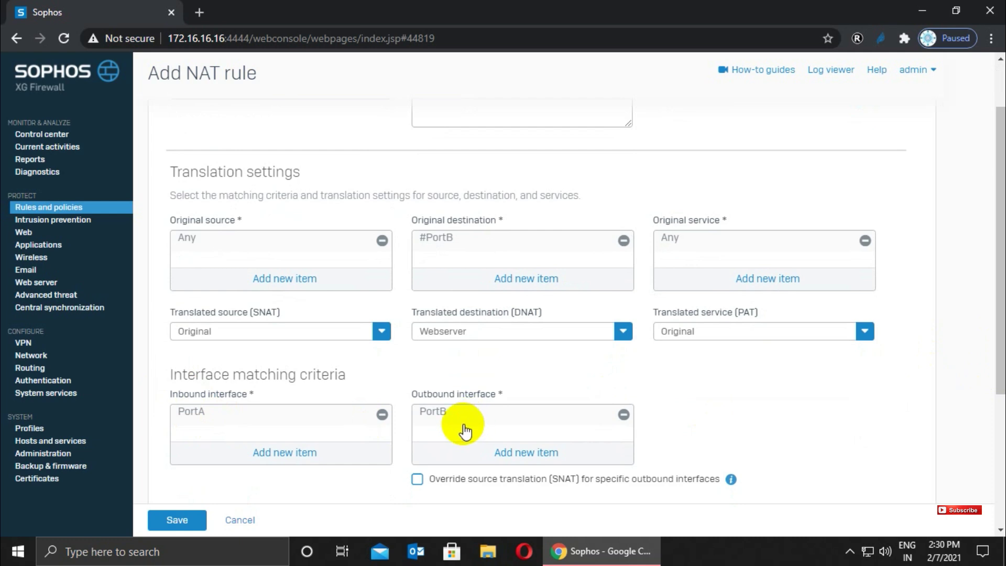
{"action": "left_click", "coordinate": [171, 522]}
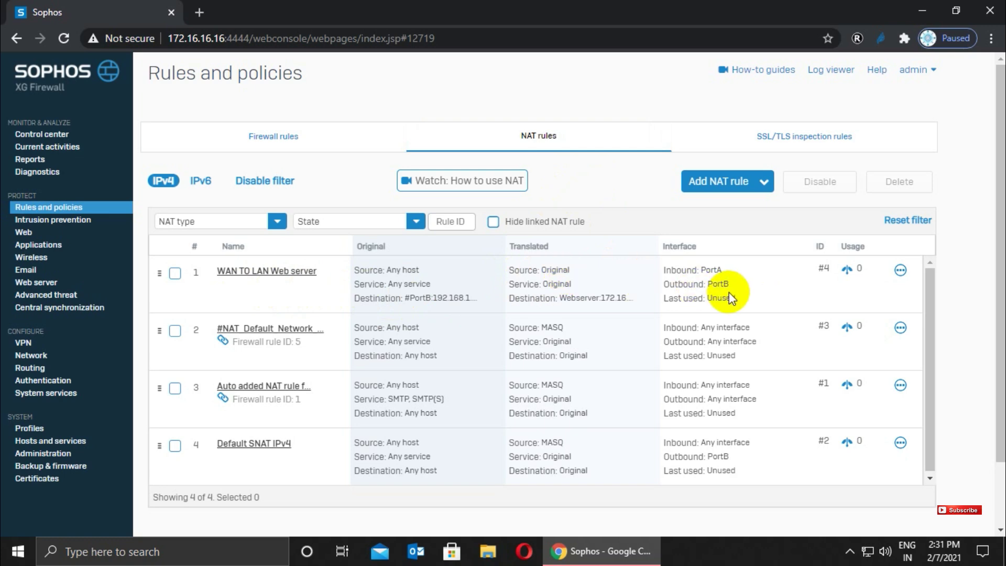
{"action": "left_click", "coordinate": [272, 135]}
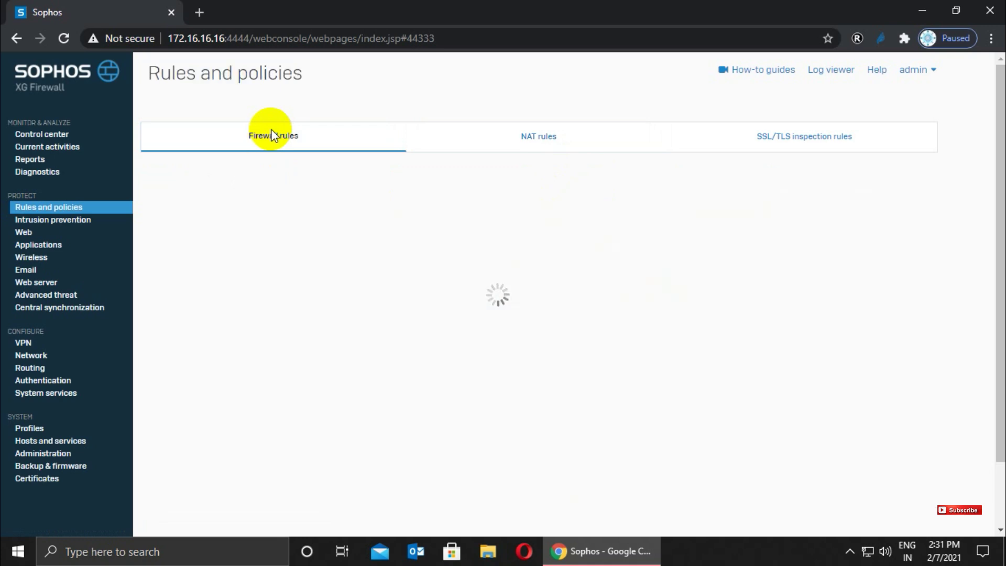
{"action": "left_click", "coordinate": [271, 135]}
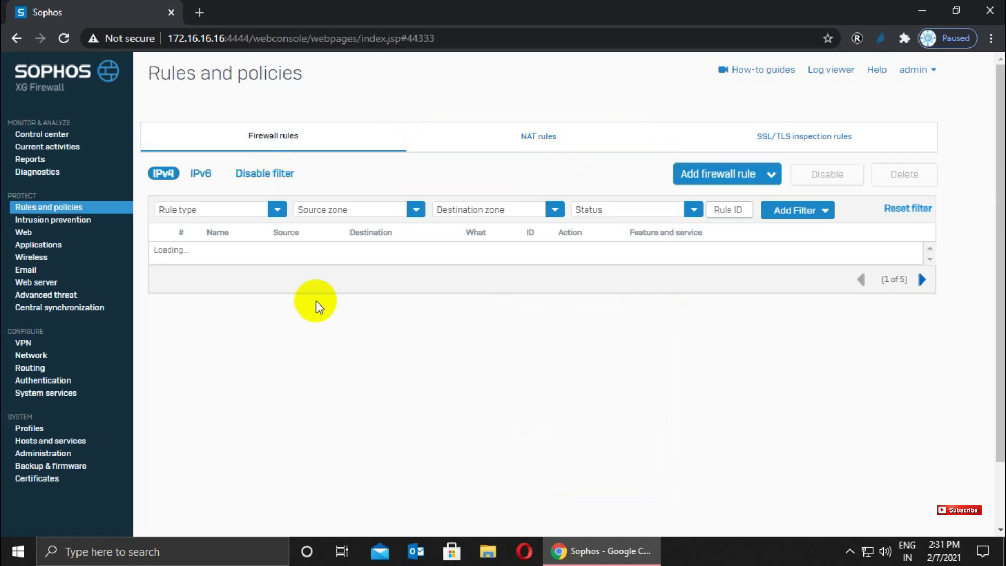